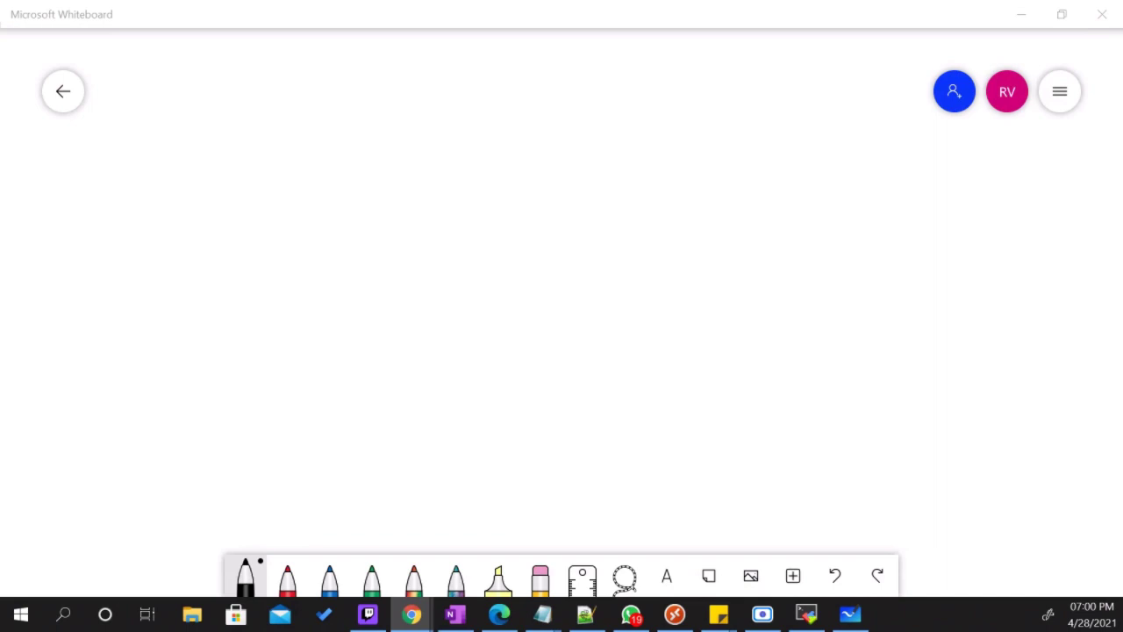
Draw an M circle with lines out to two small circles, labelling the upper one P.
mouse_move(166, 226)
left_mouse_down()
mouse_move(121, 357)
mouse_move(175, 219)
left_mouse_up()
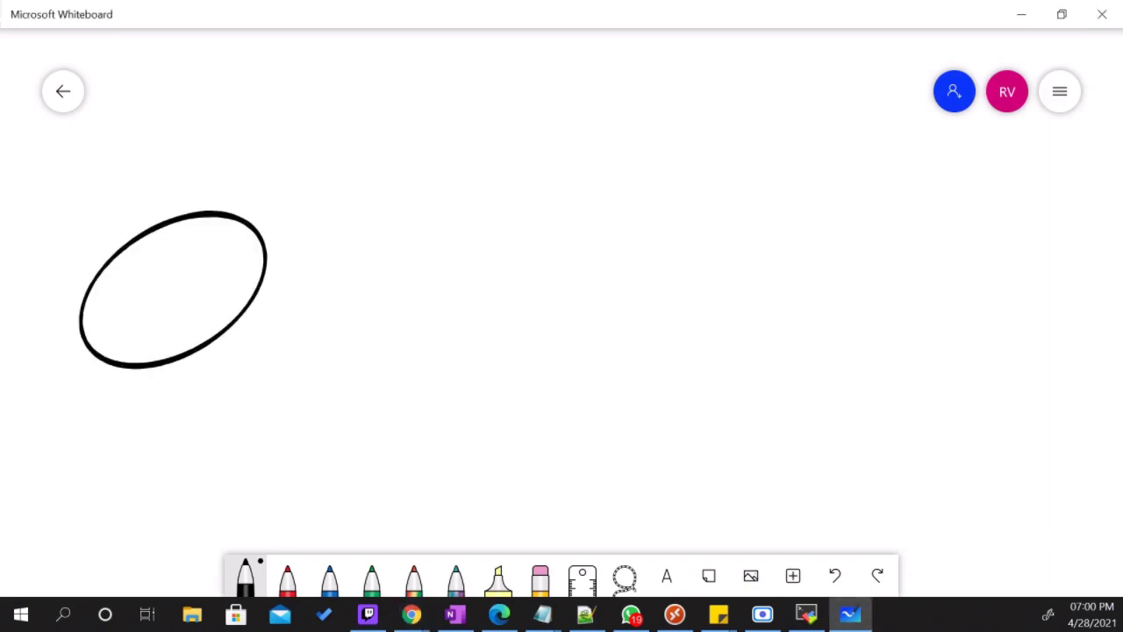
mouse_move(131, 328)
left_mouse_down()
mouse_move(171, 272)
mouse_move(208, 309)
left_mouse_up()
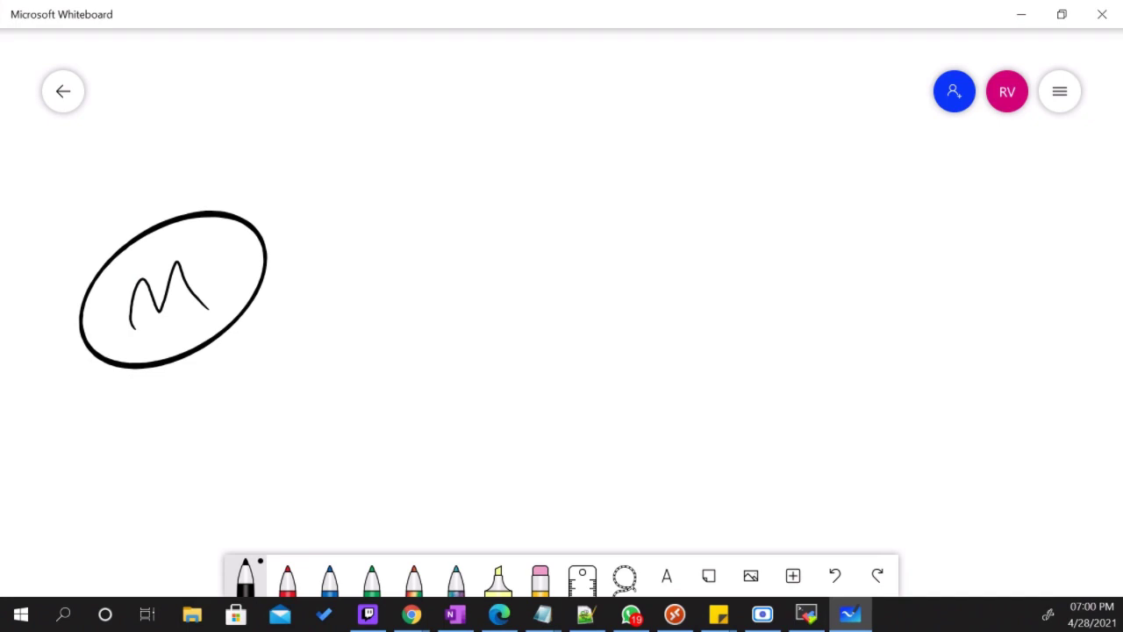
left_click_drag(267, 238, 487, 154)
mouse_move(242, 301)
left_mouse_down()
mouse_move(500, 302)
mouse_move(505, 266)
mouse_move(527, 328)
mouse_move(508, 302)
left_mouse_up()
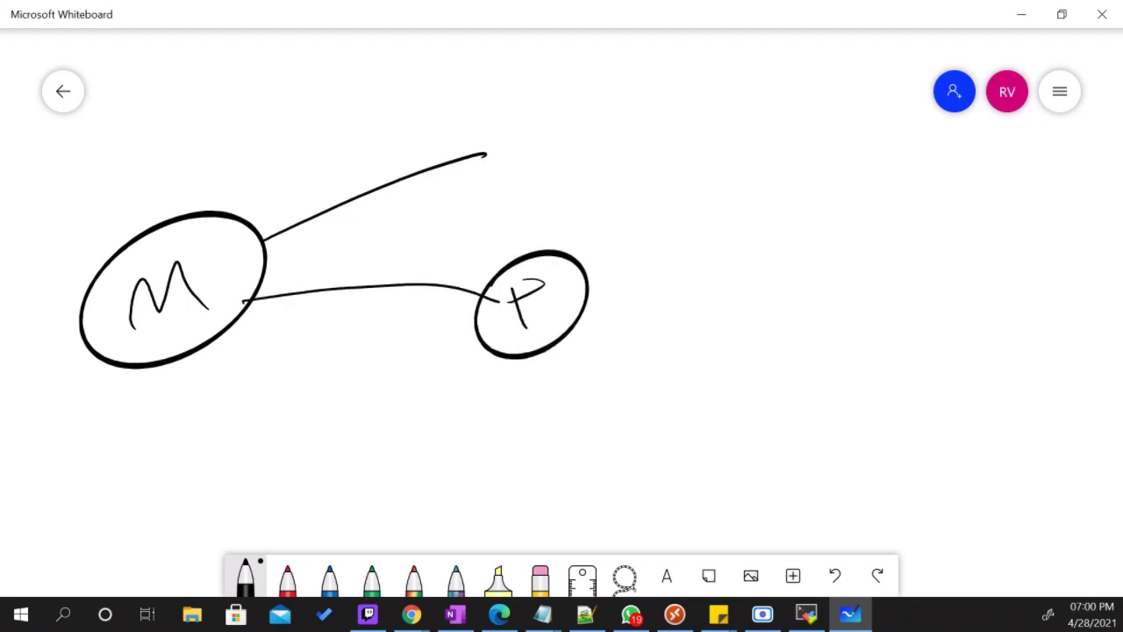
mouse_move(464, 156)
left_mouse_down()
mouse_move(517, 120)
mouse_move(489, 166)
left_mouse_up()
left_click_drag(484, 141, 490, 155)
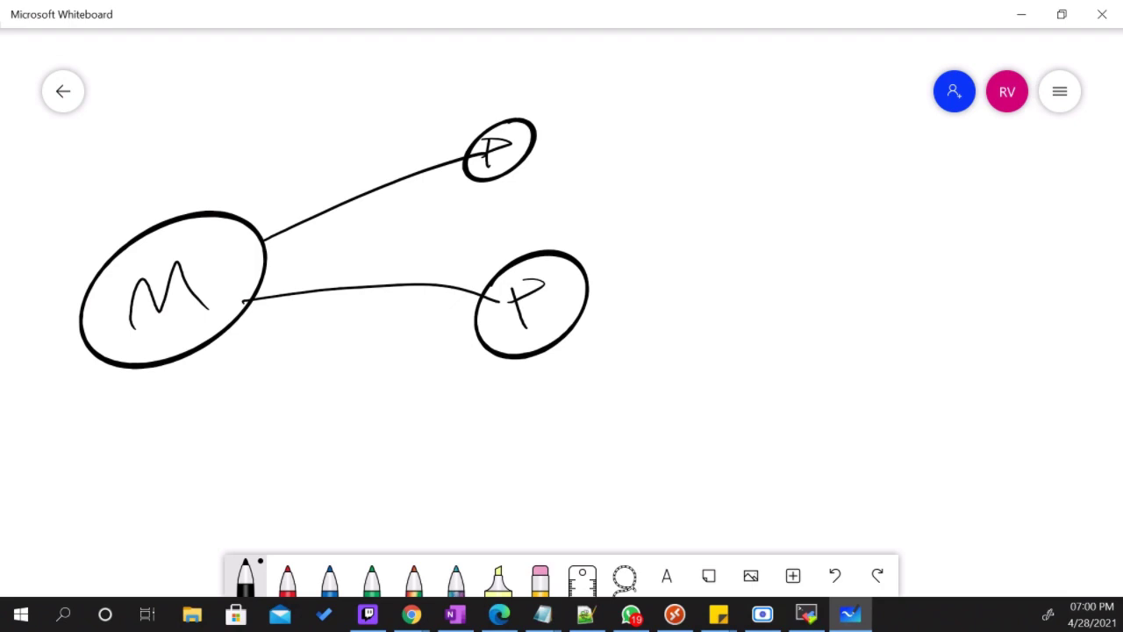
Write the FW, WS and Lx labels at the top right.
mouse_move(734, 67)
left_mouse_down()
mouse_move(734, 91)
mouse_move(756, 62)
mouse_move(750, 76)
left_mouse_up()
mouse_move(755, 68)
left_mouse_down()
mouse_move(775, 86)
mouse_move(796, 65)
left_mouse_up()
mouse_move(721, 125)
left_mouse_down()
mouse_move(745, 115)
mouse_move(747, 142)
mouse_move(717, 192)
mouse_move(777, 169)
left_mouse_up()
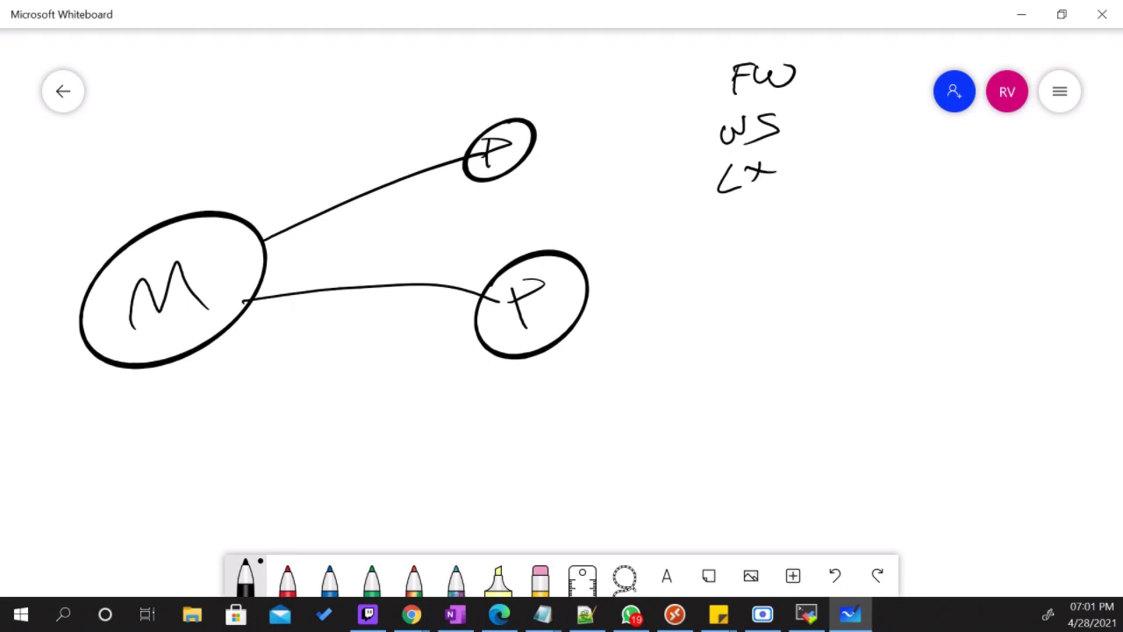
Draw connector lines from the upper P circle to FW, WS and Lx.
left_click_drag(719, 84, 567, 121)
left_click_drag(702, 144, 568, 151)
left_click_drag(706, 202, 567, 171)
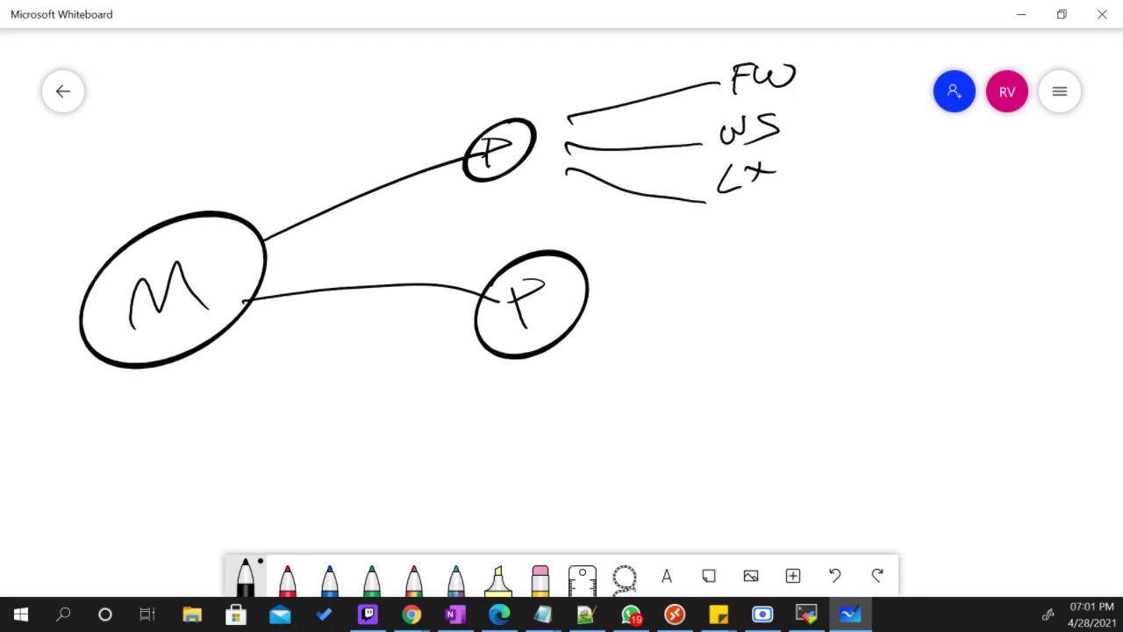
Cross out both P circles.
left_click_drag(520, 101, 487, 190)
left_click_drag(463, 122, 530, 179)
left_click_drag(553, 240, 532, 351)
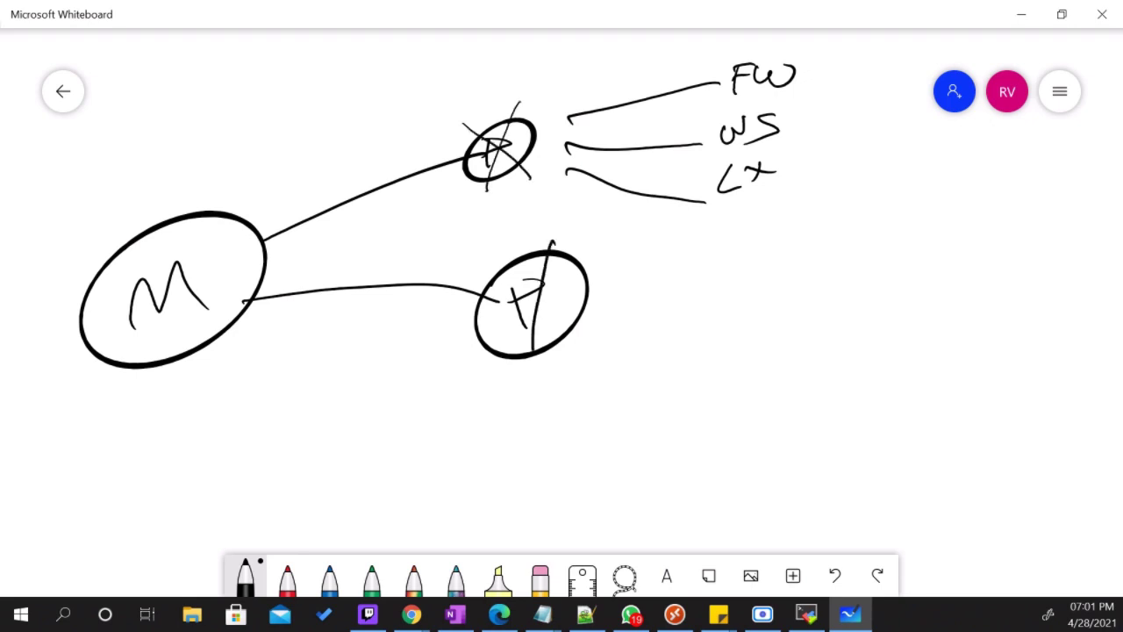
left_click_drag(475, 272, 592, 335)
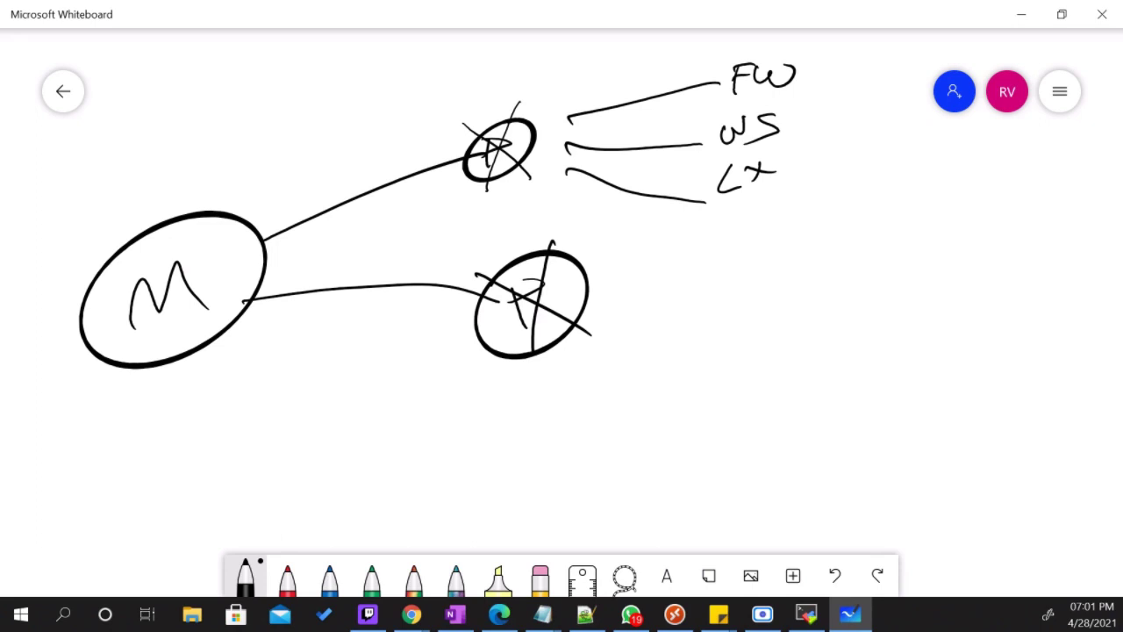
Sketch a small node below M with an arrow pointing at the M circle.
mouse_move(291, 414)
left_mouse_down()
mouse_move(279, 419)
mouse_move(236, 360)
mouse_move(231, 381)
left_mouse_up()
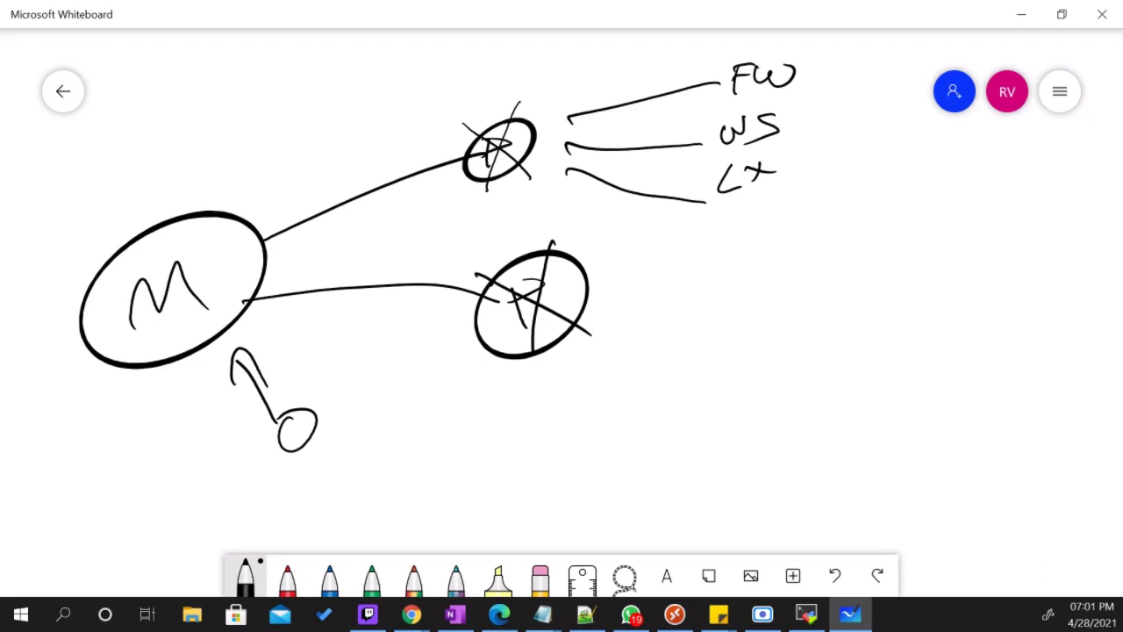
left_click_drag(184, 127, 181, 200)
left_click_drag(151, 174, 191, 181)
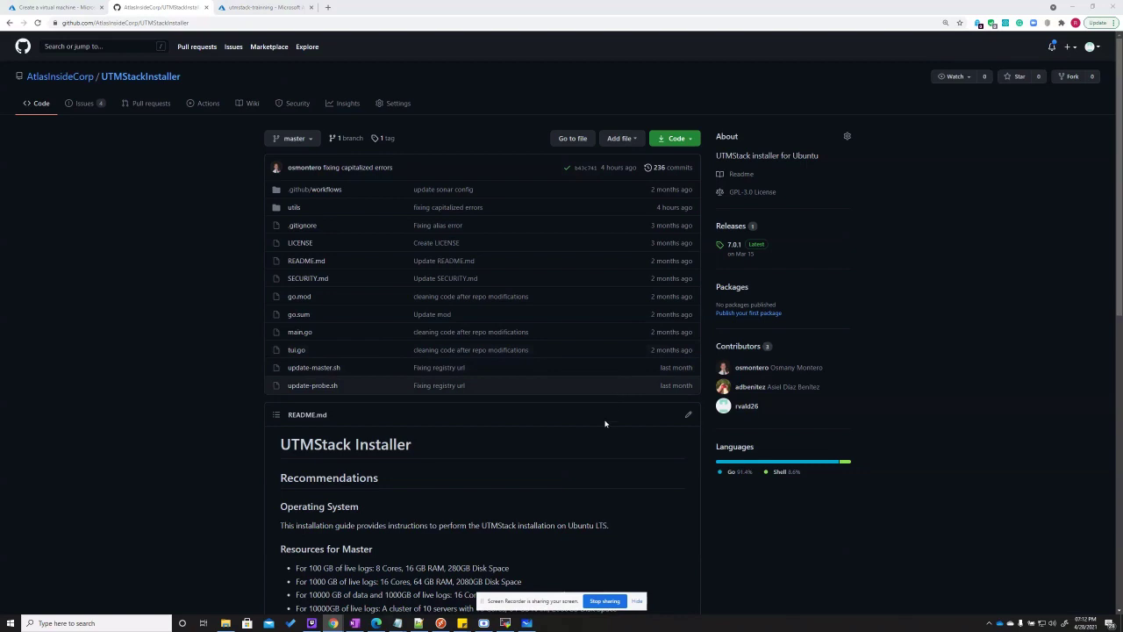
Scroll the UTMStackInstaller README to its installation steps and bring the MobaXterm terminal forward.
scroll(585, 442, "down", 2)
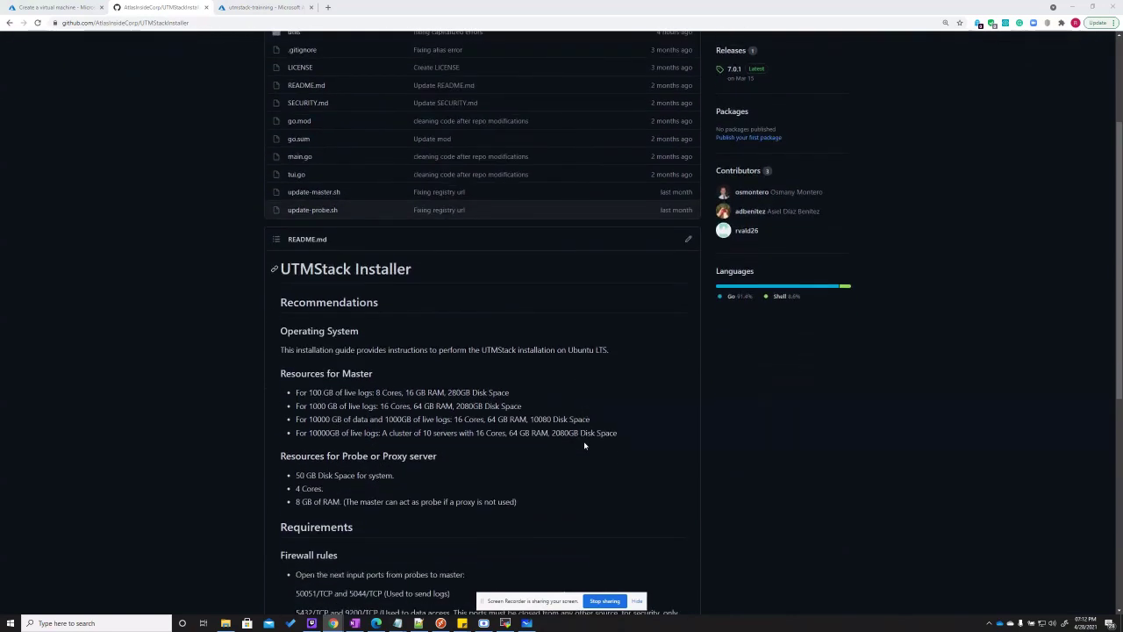
scroll(579, 443, "down", 3)
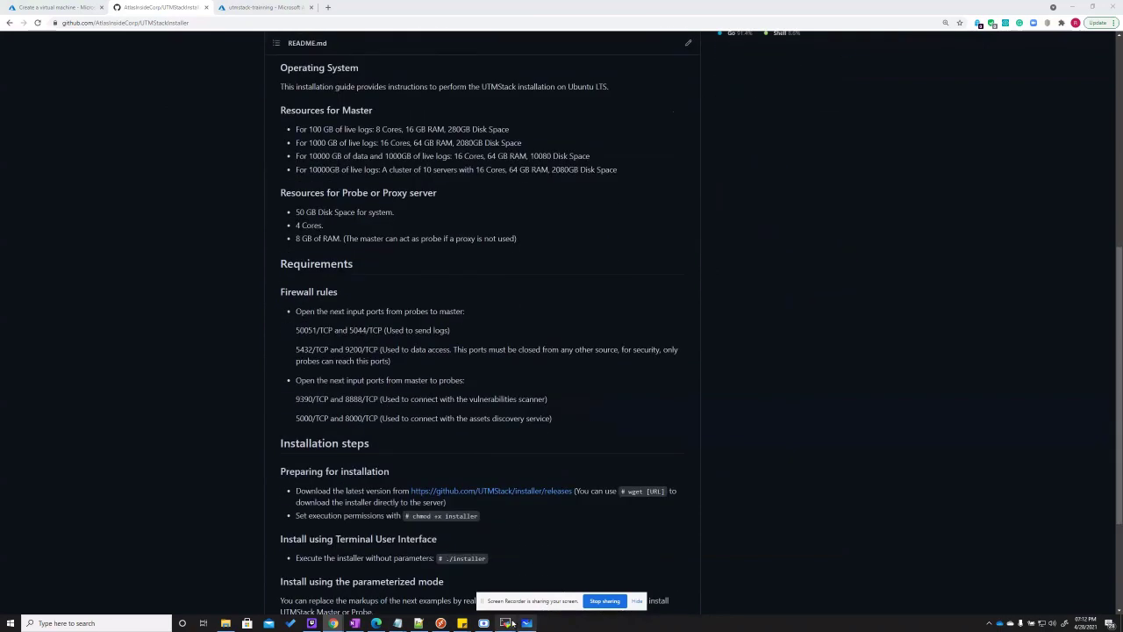
left_click(509, 623)
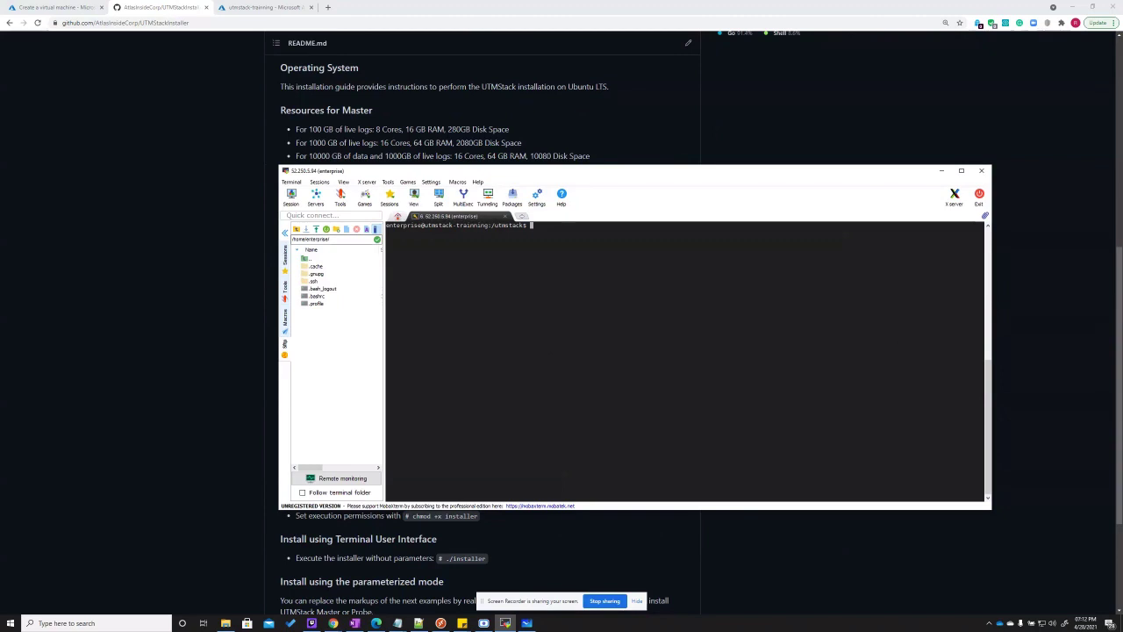
Paste and run the wget command to download the UTMStack installer.
left_click(397, 623)
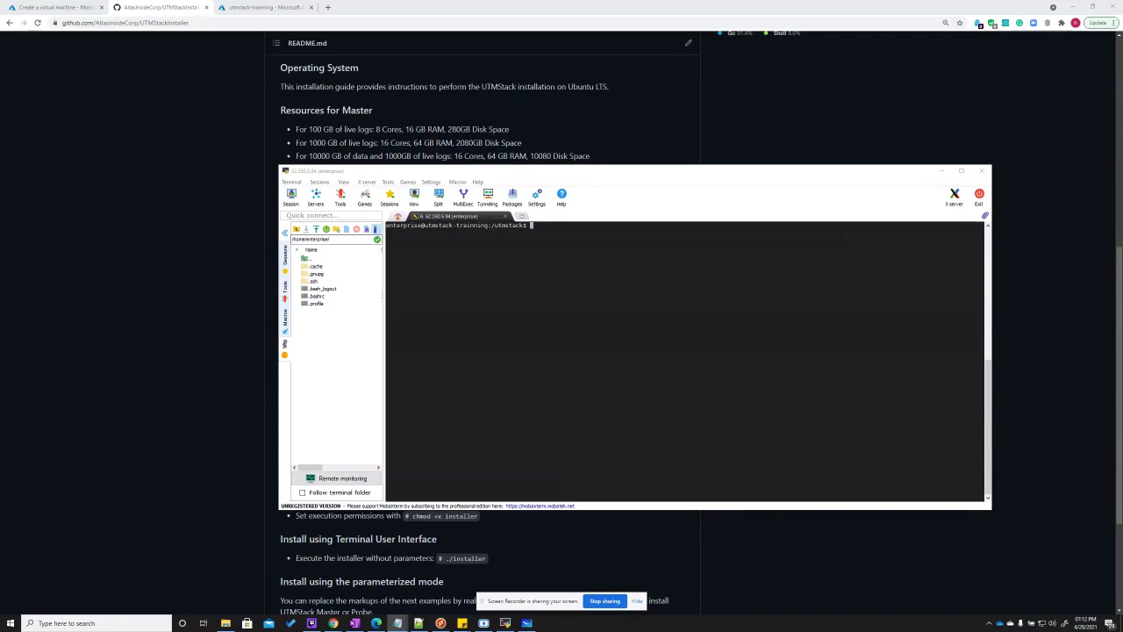
right_click(556, 290)
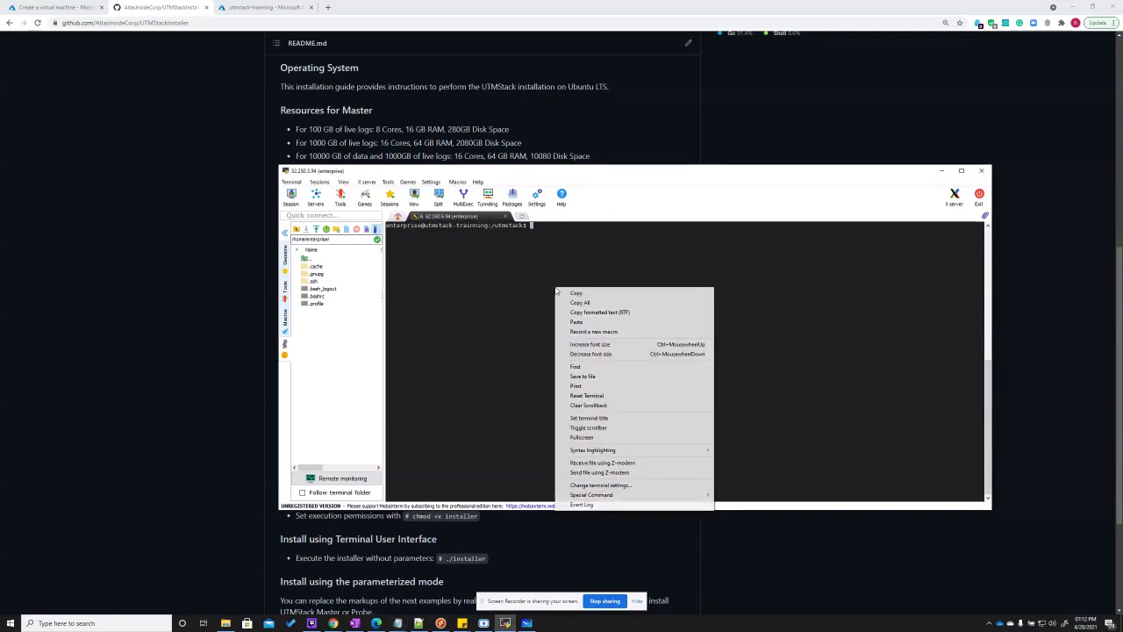
left_click(575, 321)
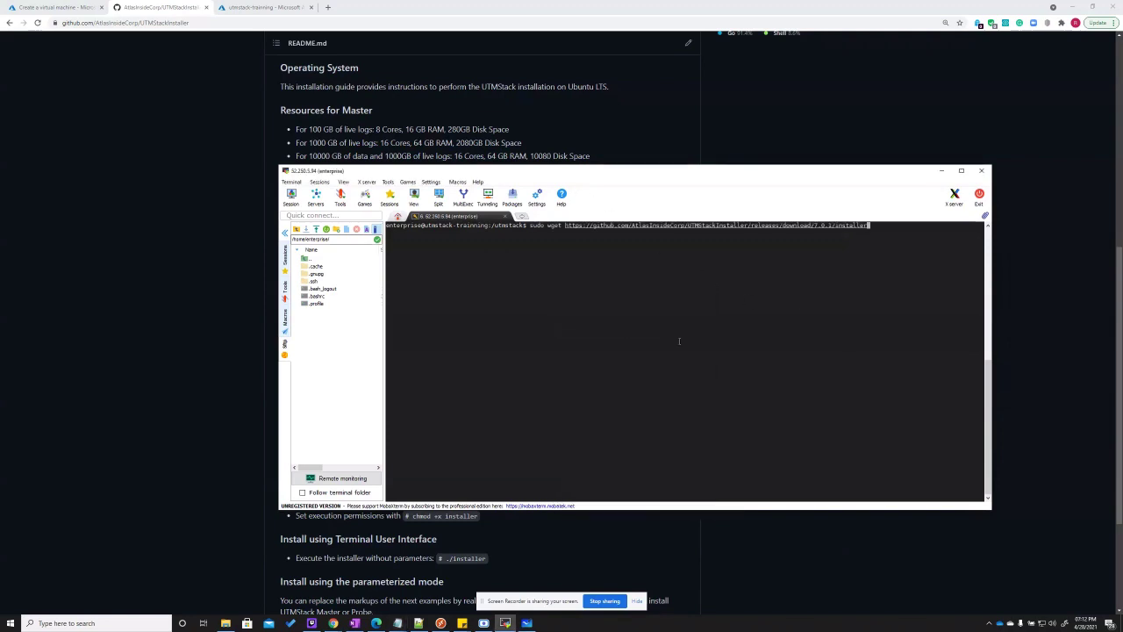
key("Return")
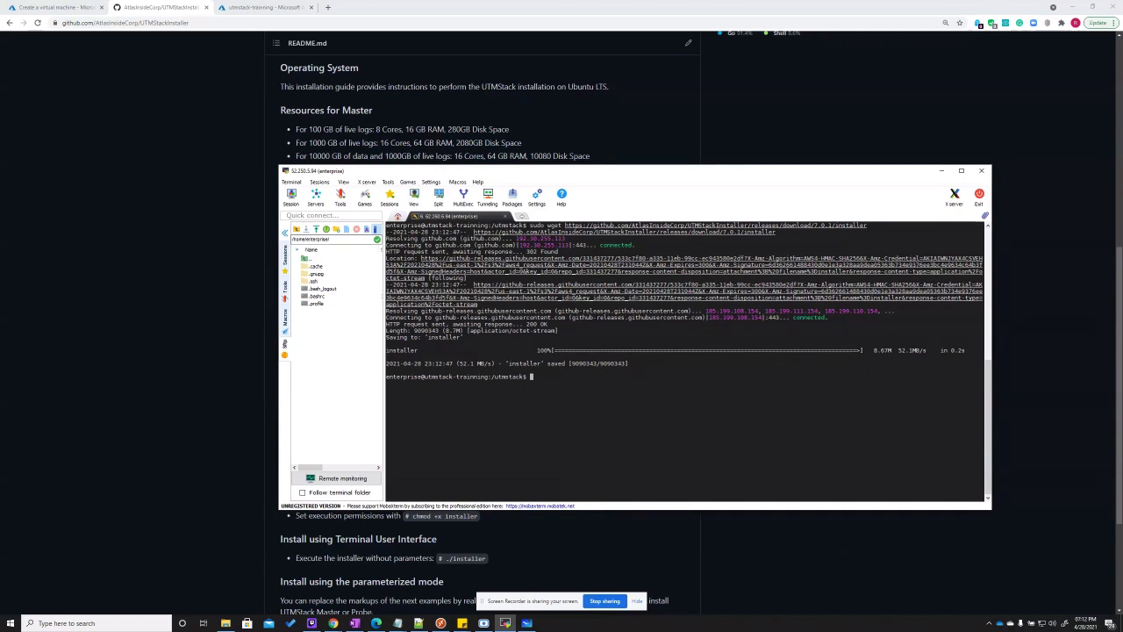
Paste and run the chmod +x command to make the installer executable.
key("alt+Tab")
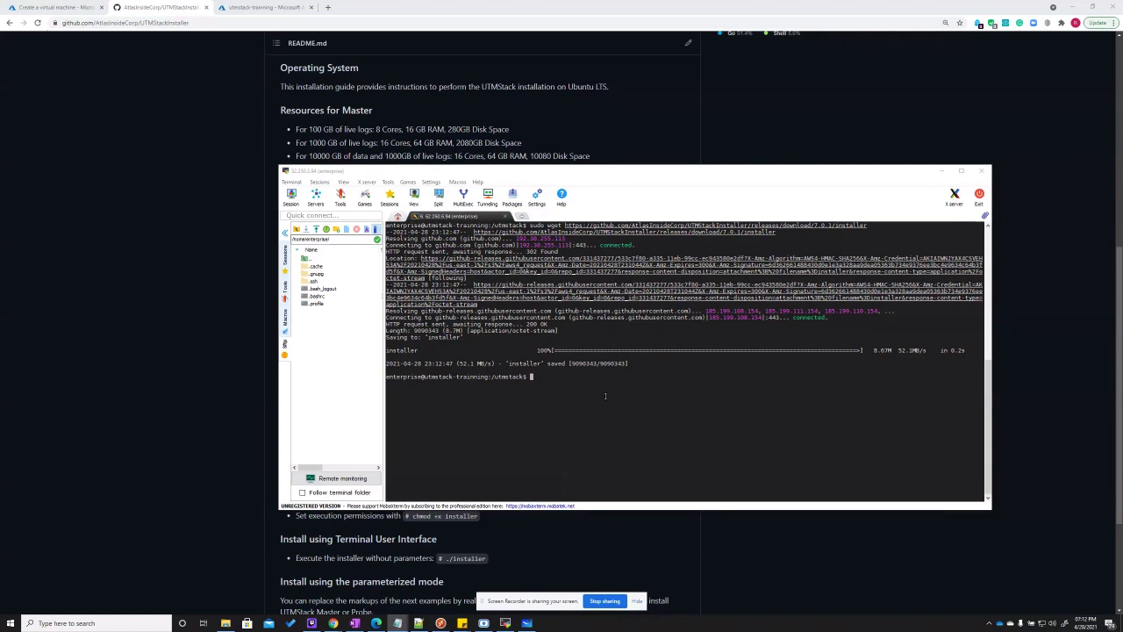
right_click(606, 175)
left_click(628, 207)
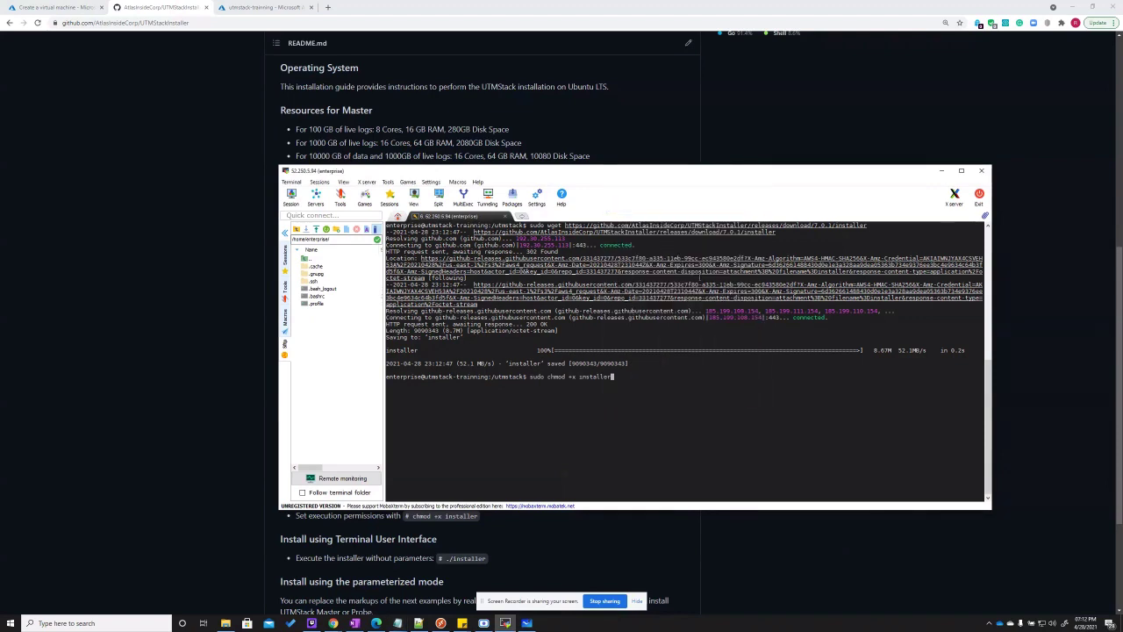
key("Return")
Launch the installer, correcting the command to ./installer, and choose Install Master.
key("alt+Tab")
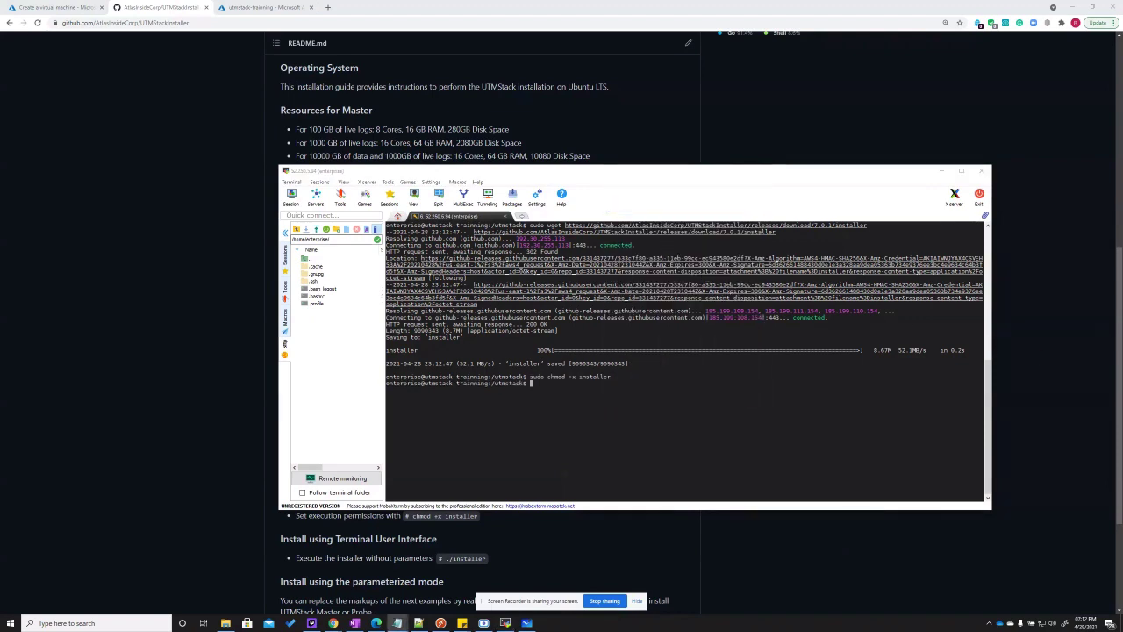
right_click(667, 403)
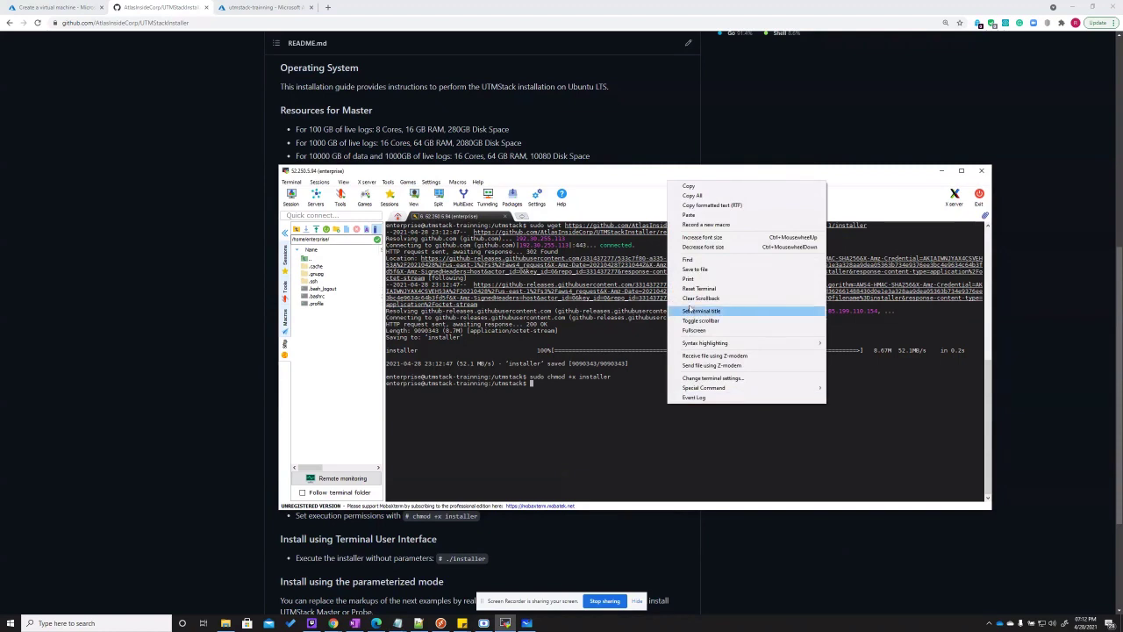
left_click(693, 216)
key("Return")
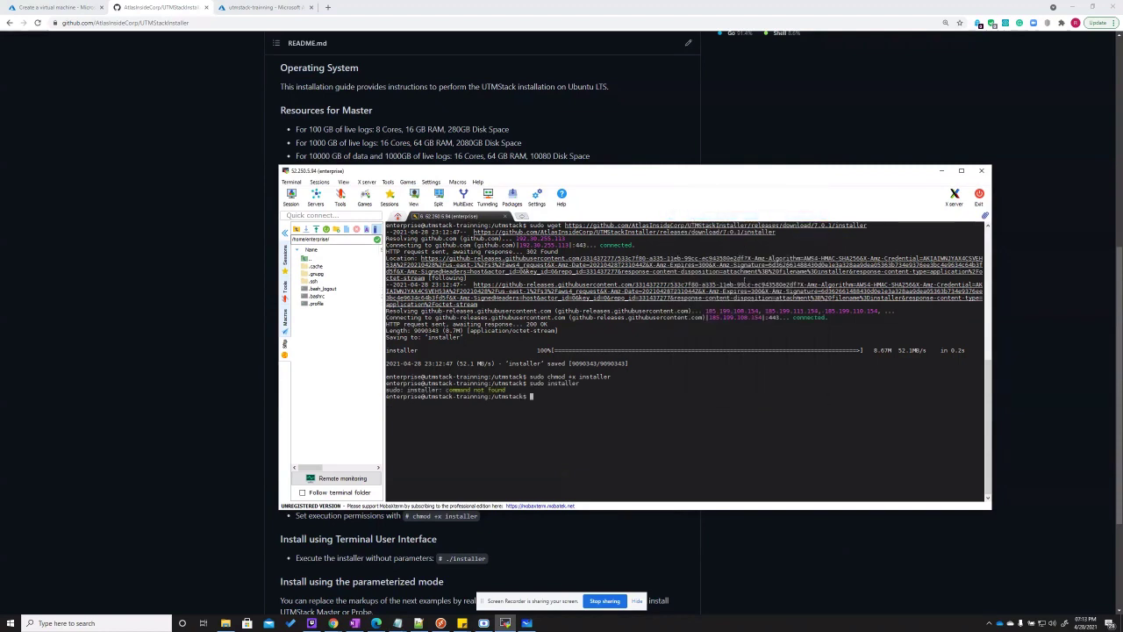
key("Up")
key("BackSpace")
key("BackSpace")
key("BackSpace")
key("BackSpace")
key("BackSpace")
key("BackSpace")
key("BackSpace")
key("BackSpace")
key("BackSpace")
type("./installer")
key("Return")
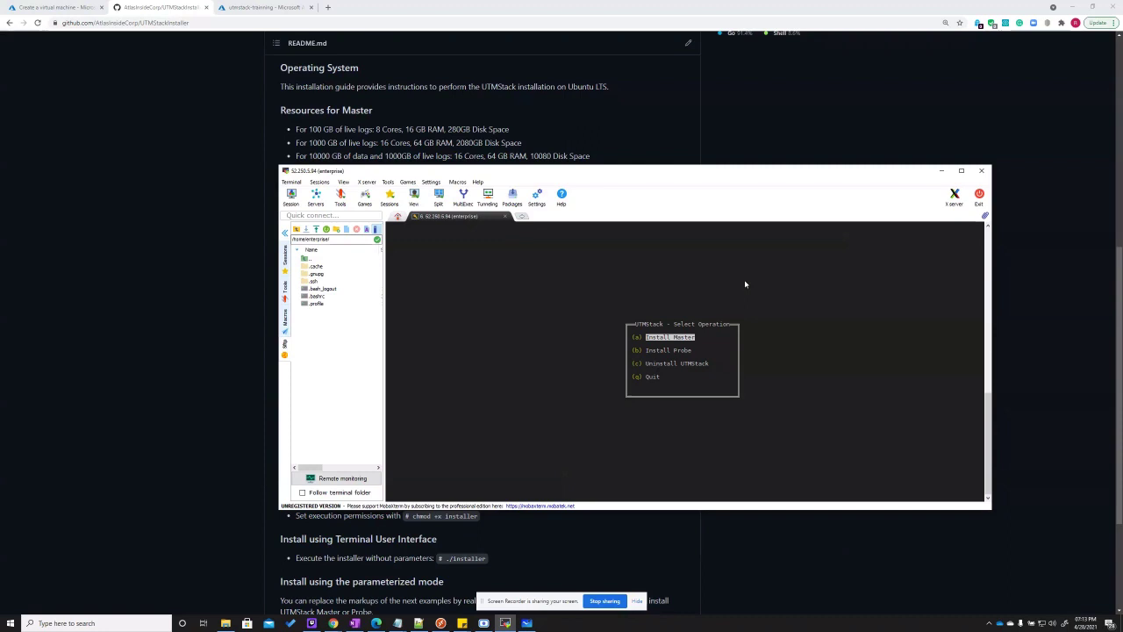
key("Return")
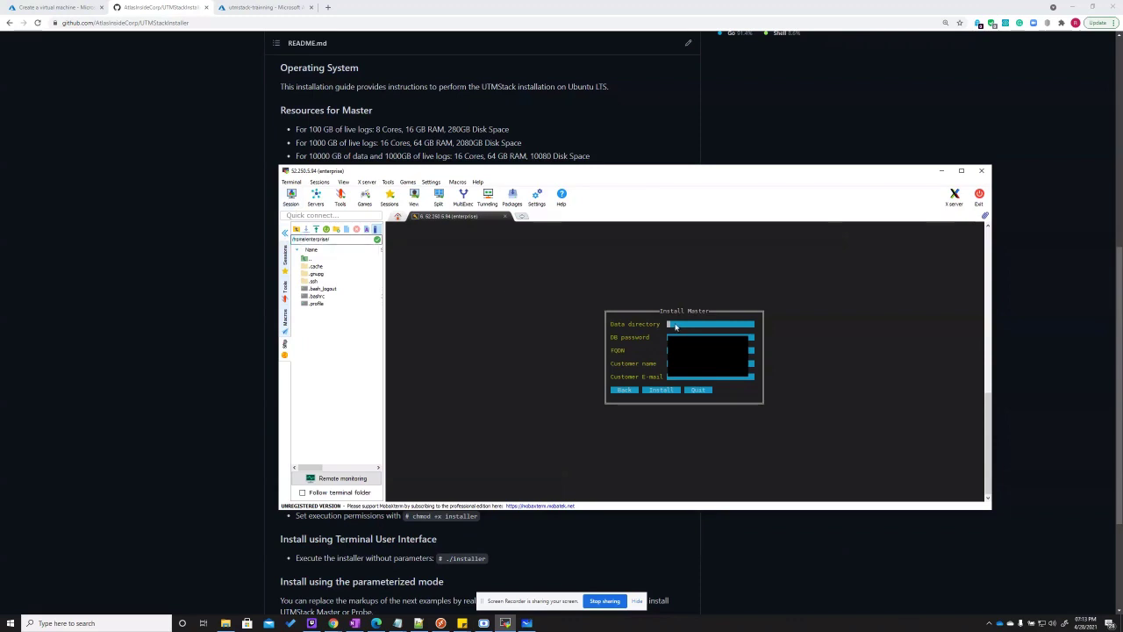
Enter /data/utmstack as the Install Master data directory.
type("/data")
type("/utmstack")
key("Tab")
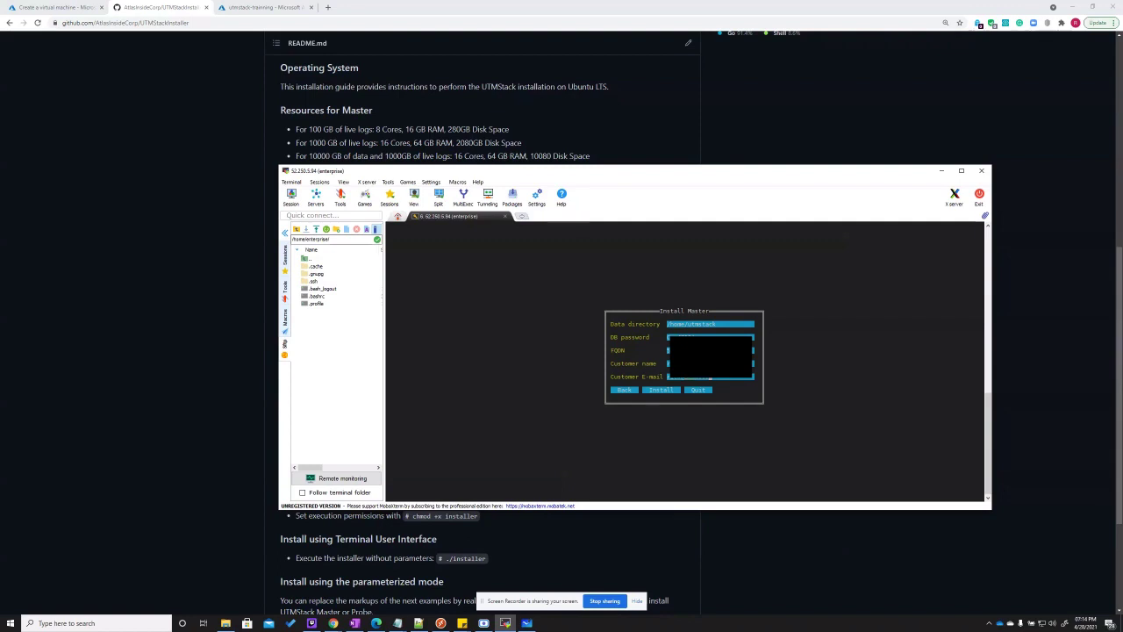
Start the master installation, then sign in to the UTMStack console as admin with the account password.
left_click(664, 389)
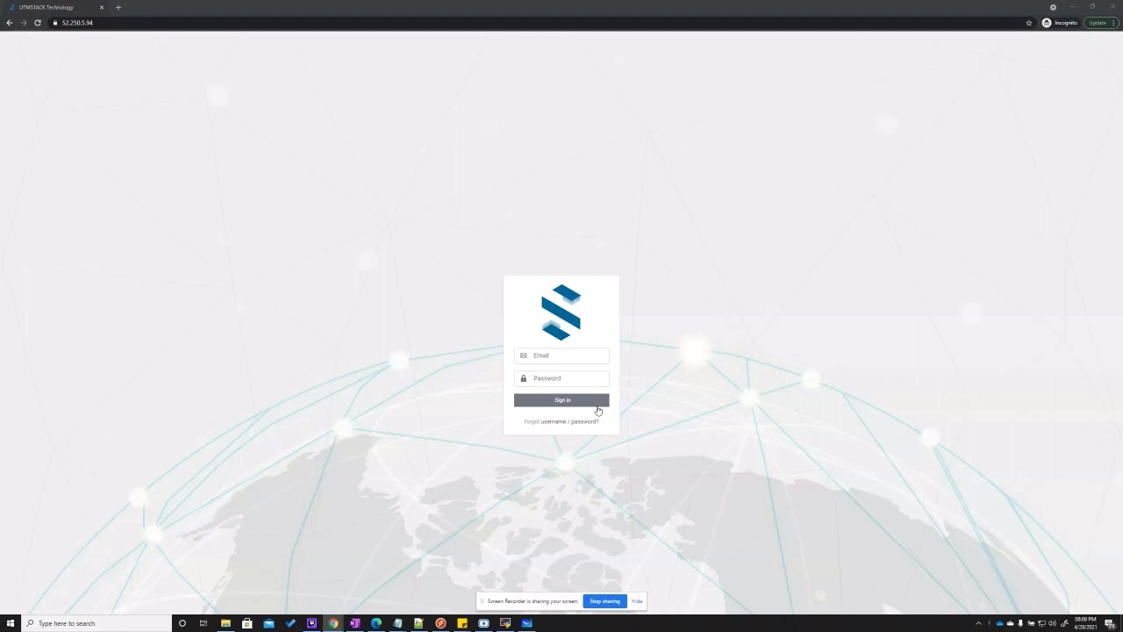
left_click(575, 356)
type("ad")
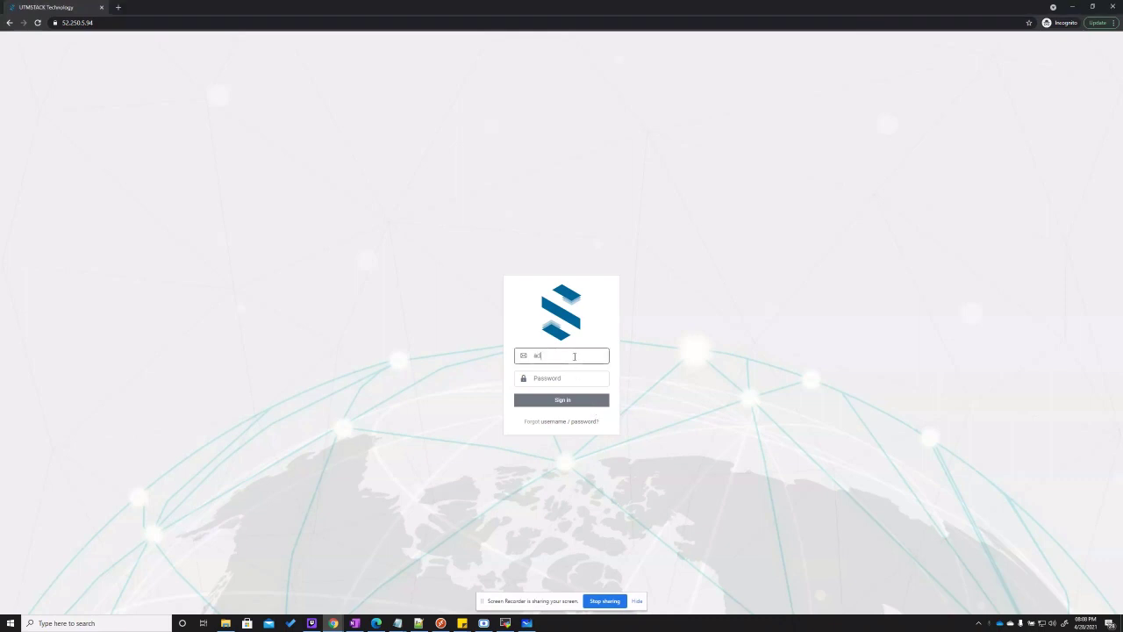
type("min")
key("Tab")
type("•")
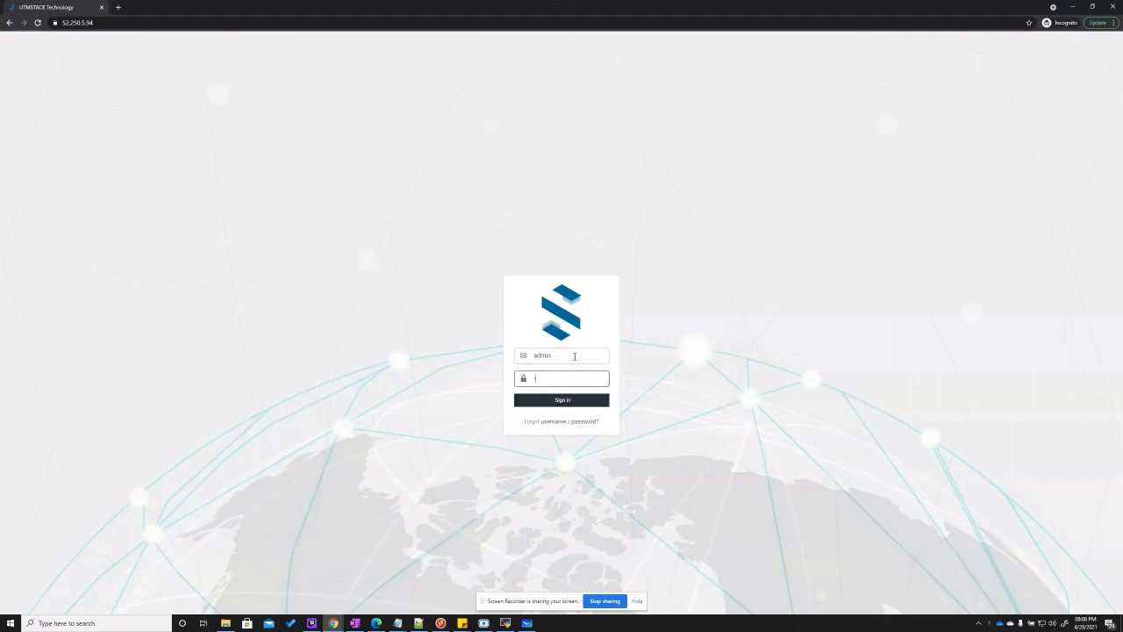
left_click(568, 402)
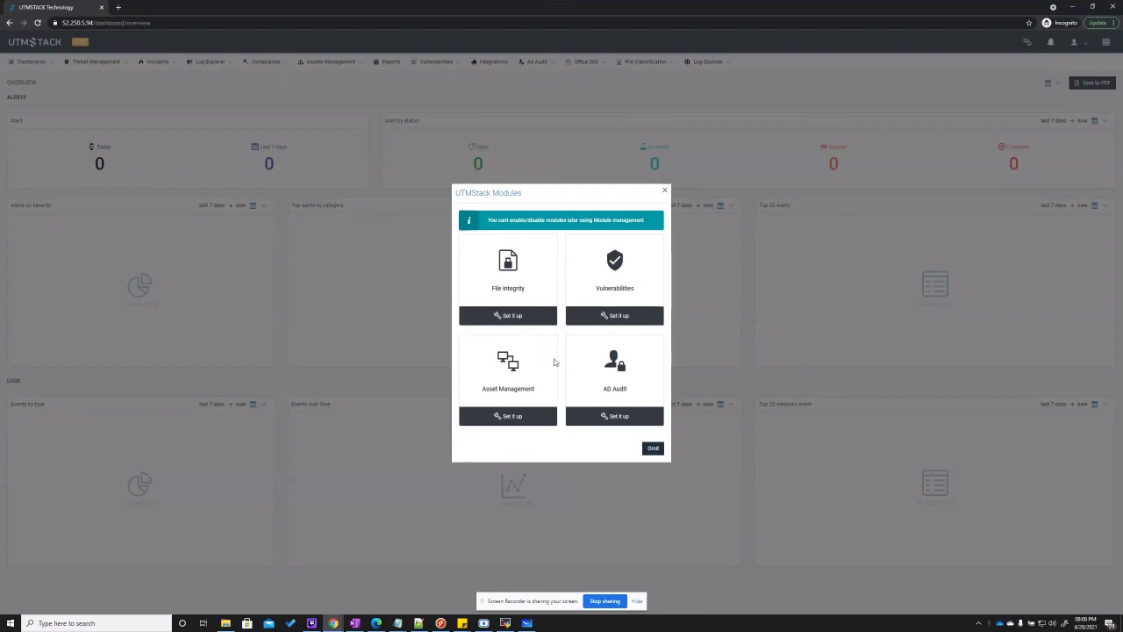
Close the UTMStack Modules dialog to reveal the overview dashboard.
left_click(665, 191)
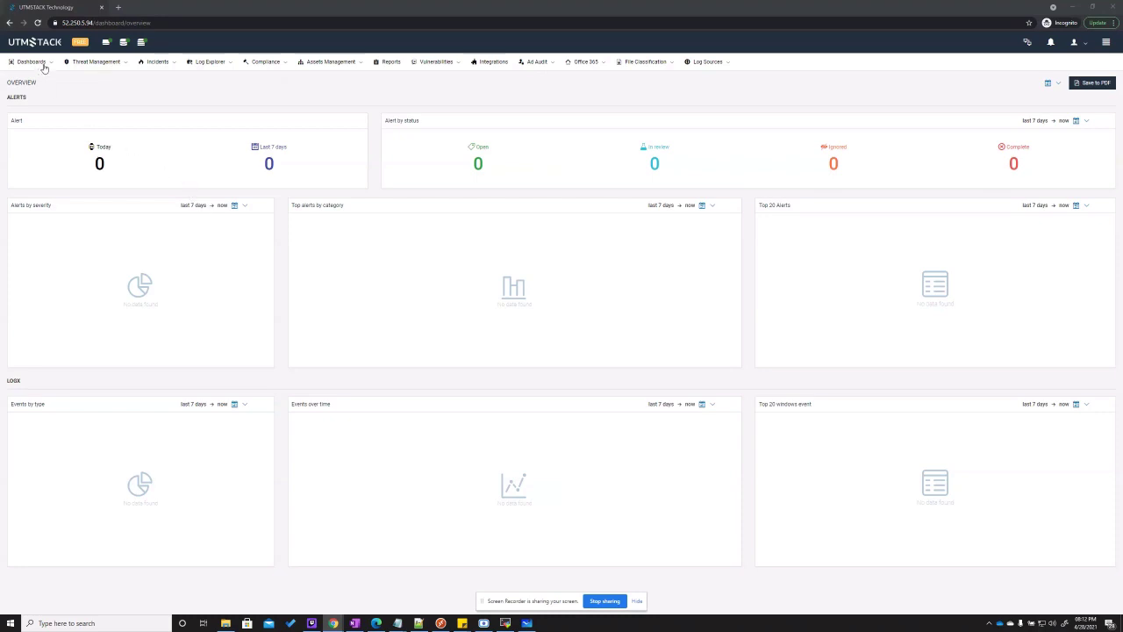
Build a new dashboard with SharePoint File Access and Top Alerts Count widgets, moving Top Alerts Count lower right.
left_click(42, 65)
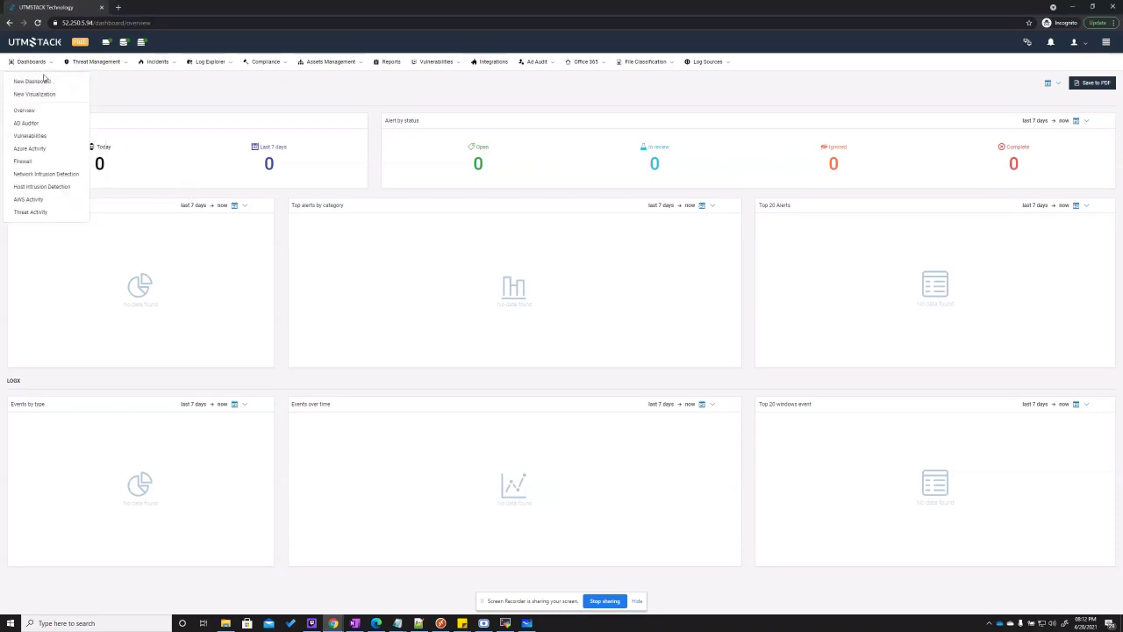
left_click(42, 82)
left_click(622, 208)
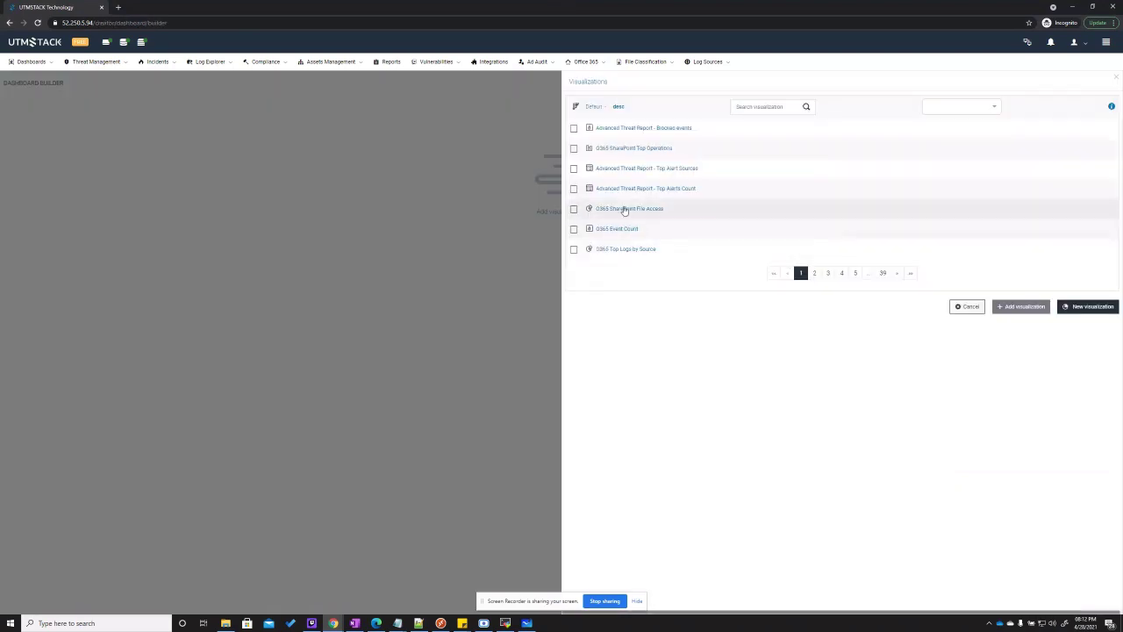
left_click(647, 195)
left_click(1007, 306)
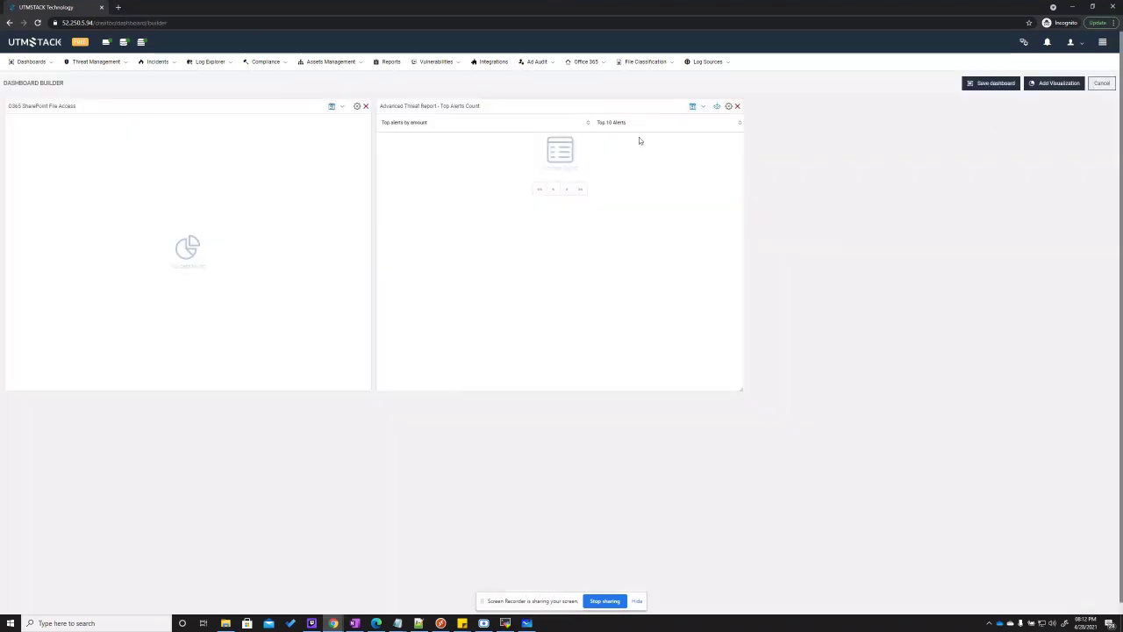
left_click_drag(612, 107, 723, 181)
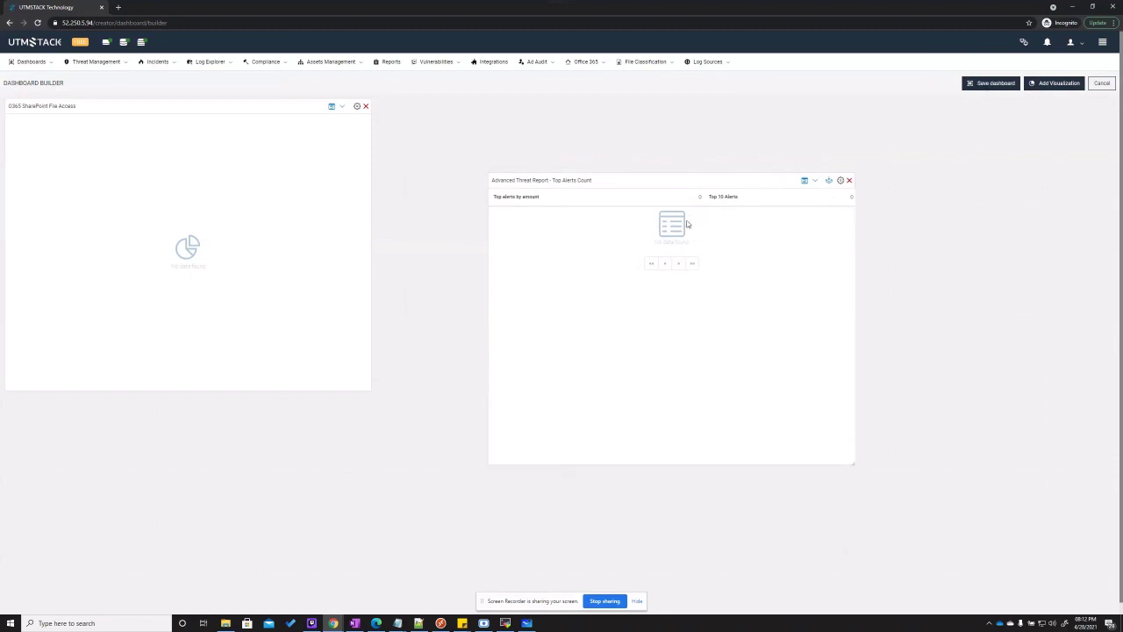
left_click(87, 67)
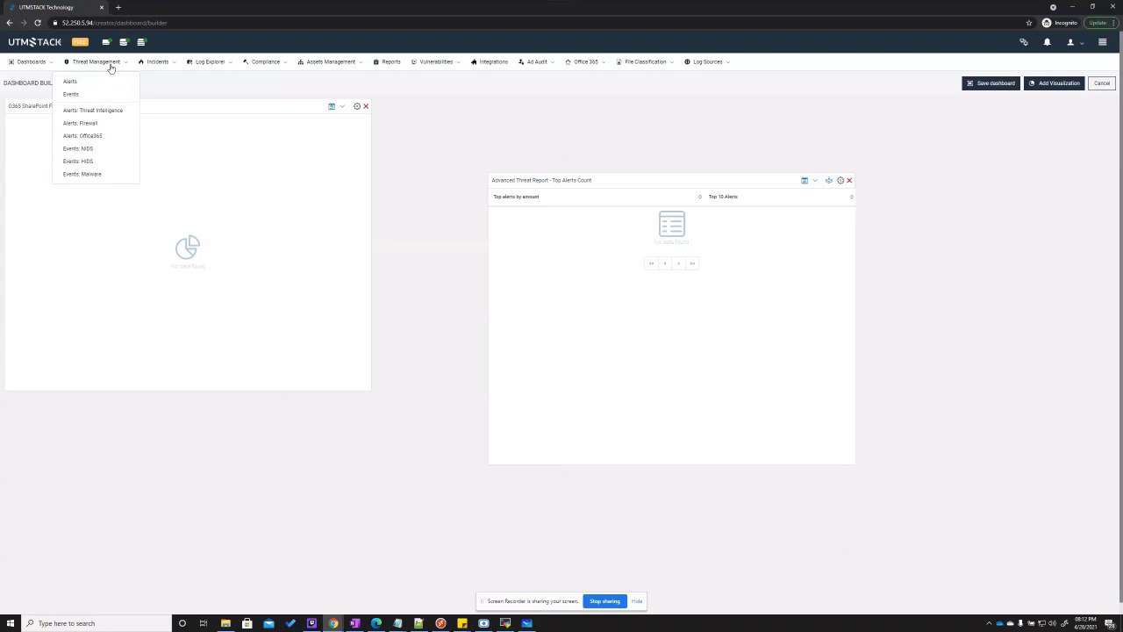
mouse_move(163, 65)
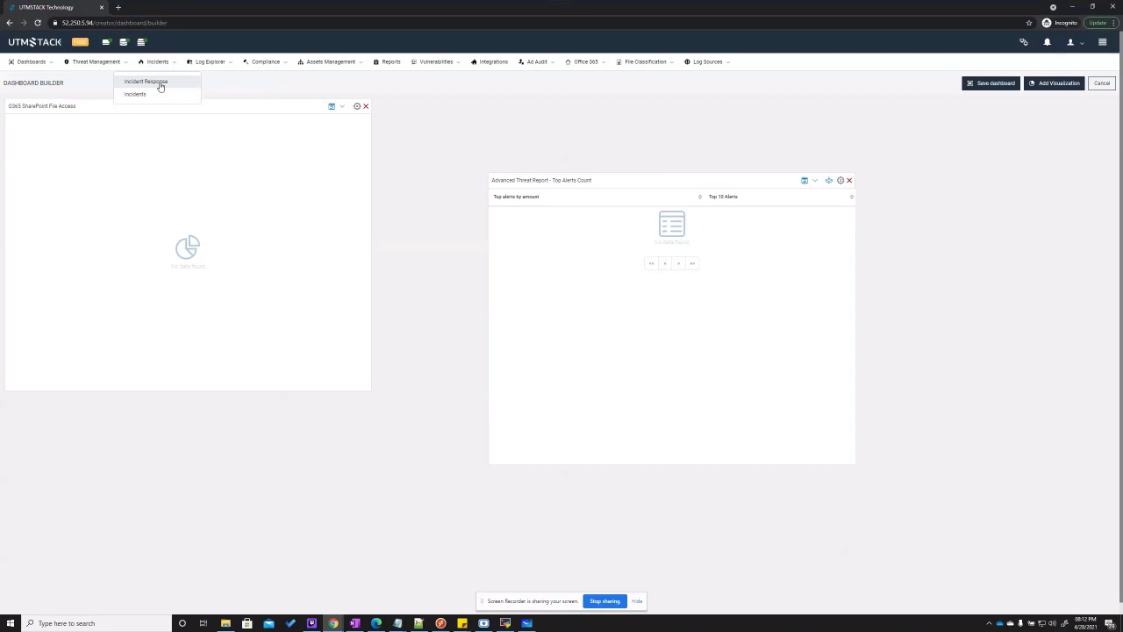
left_click(230, 65)
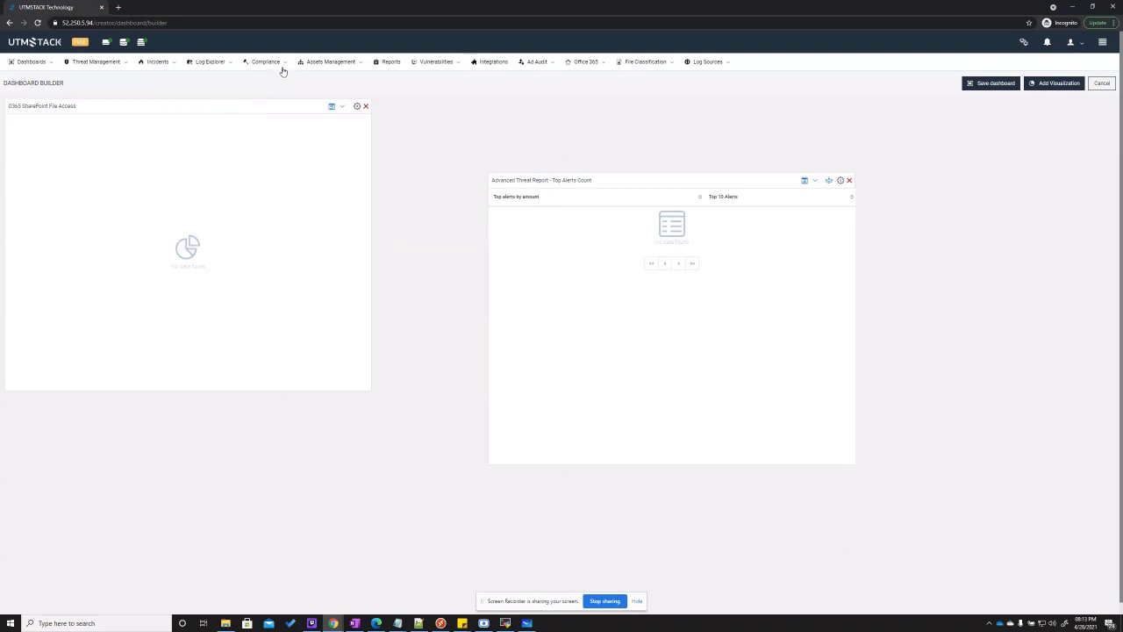
left_click(283, 67)
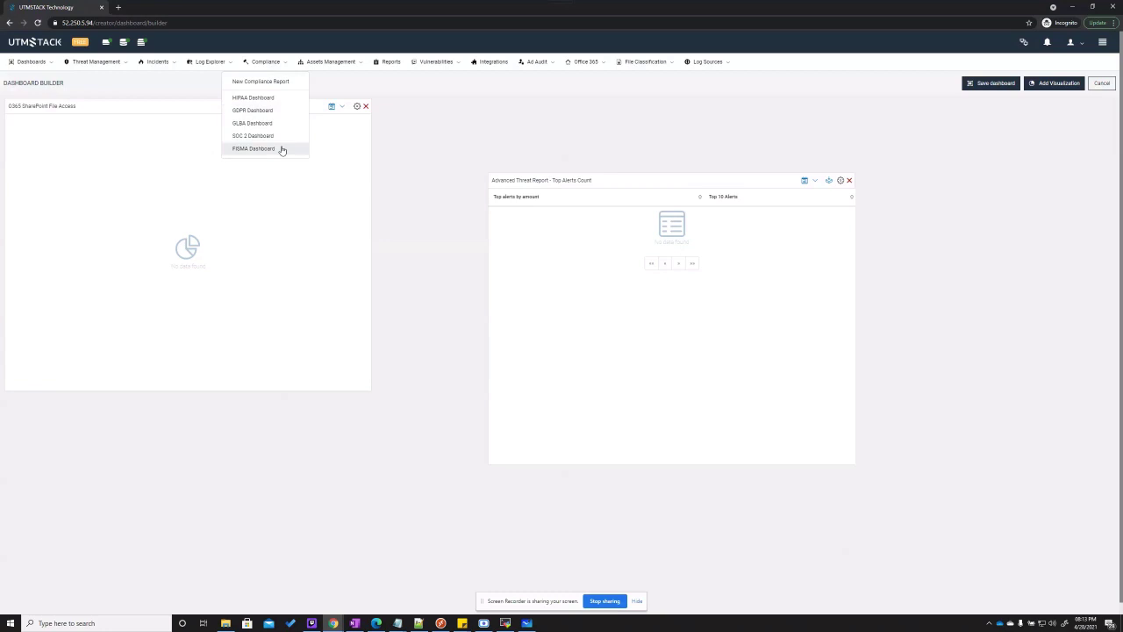
mouse_move(348, 67)
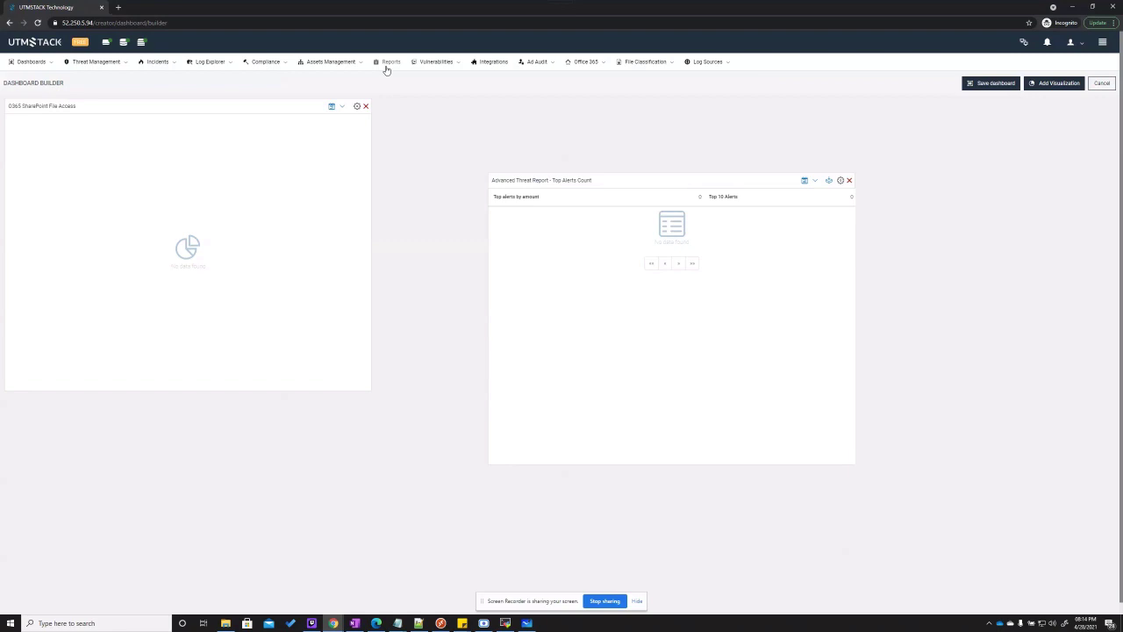
left_click(458, 67)
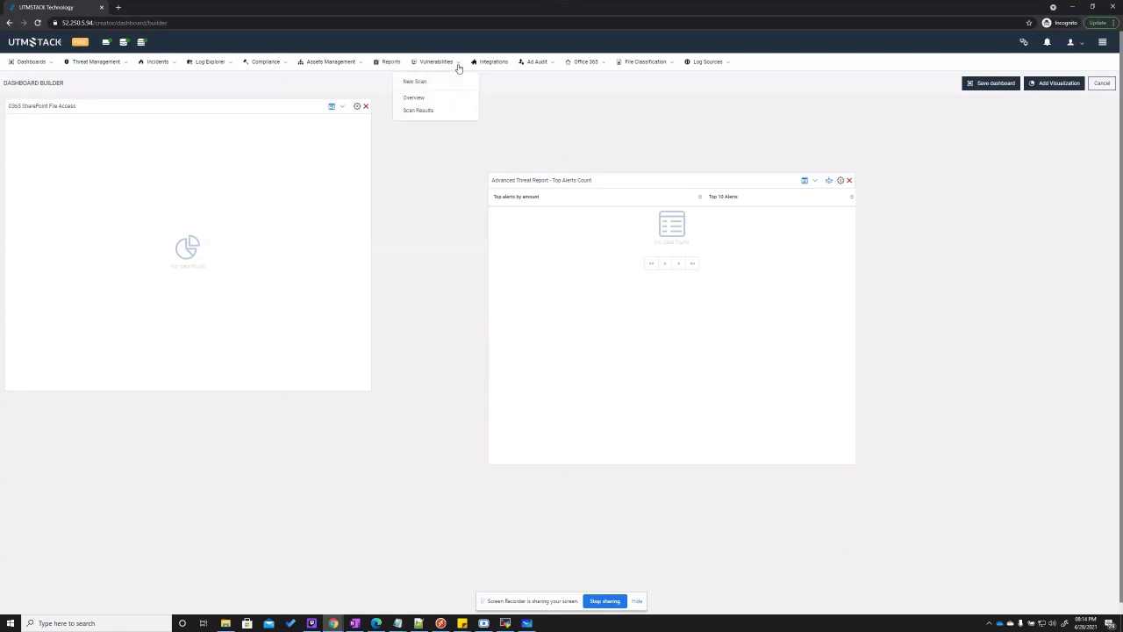
left_click(549, 121)
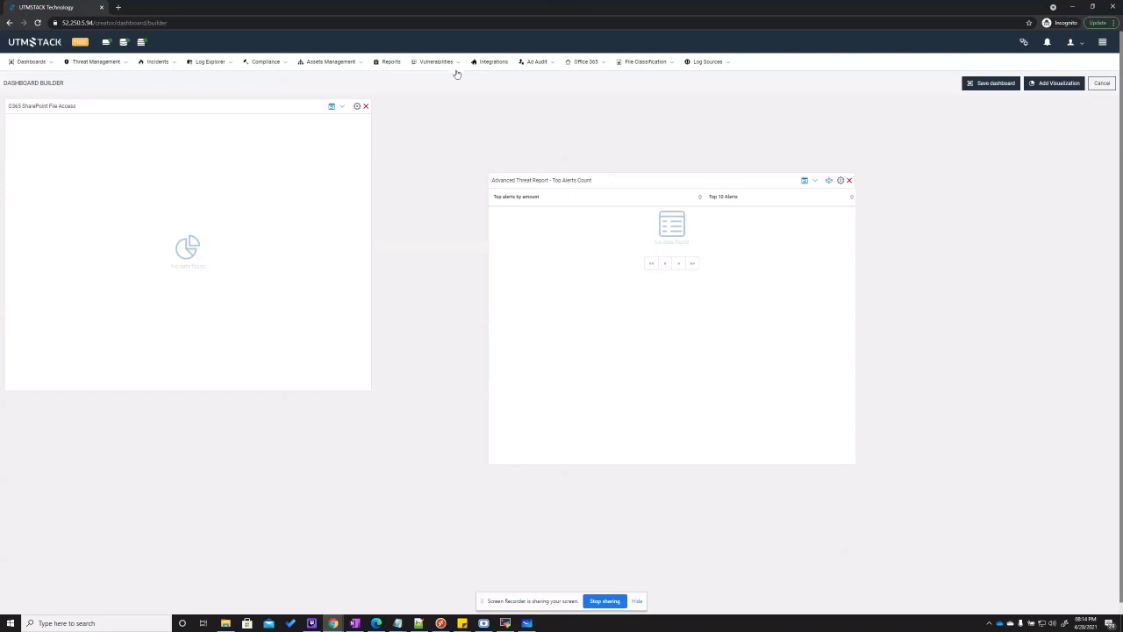
left_click(549, 71)
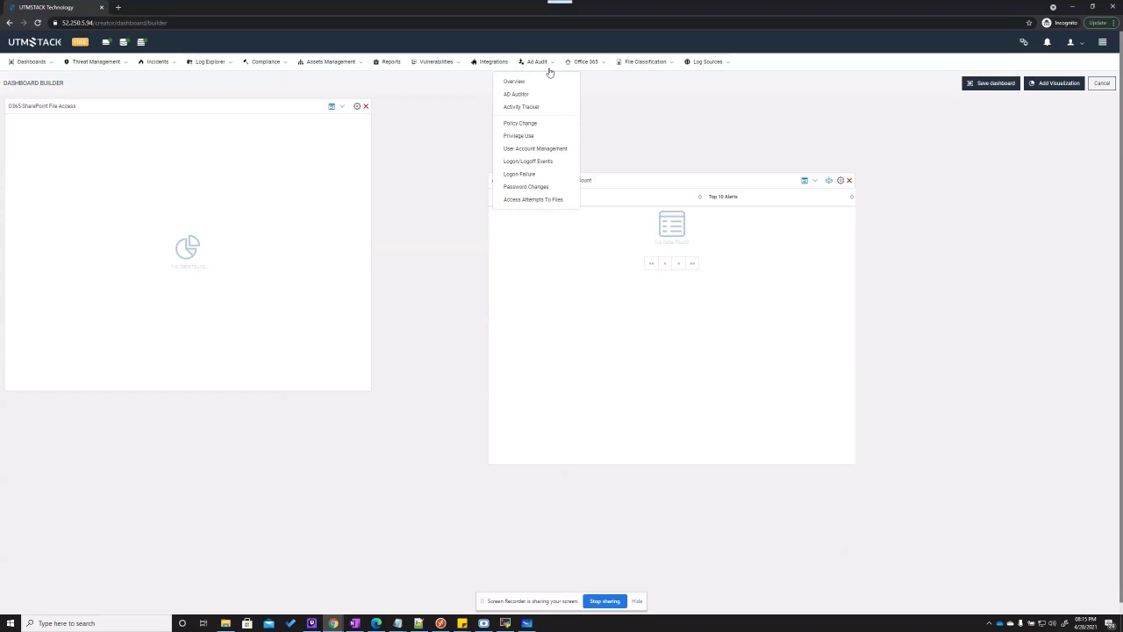
left_click(601, 71)
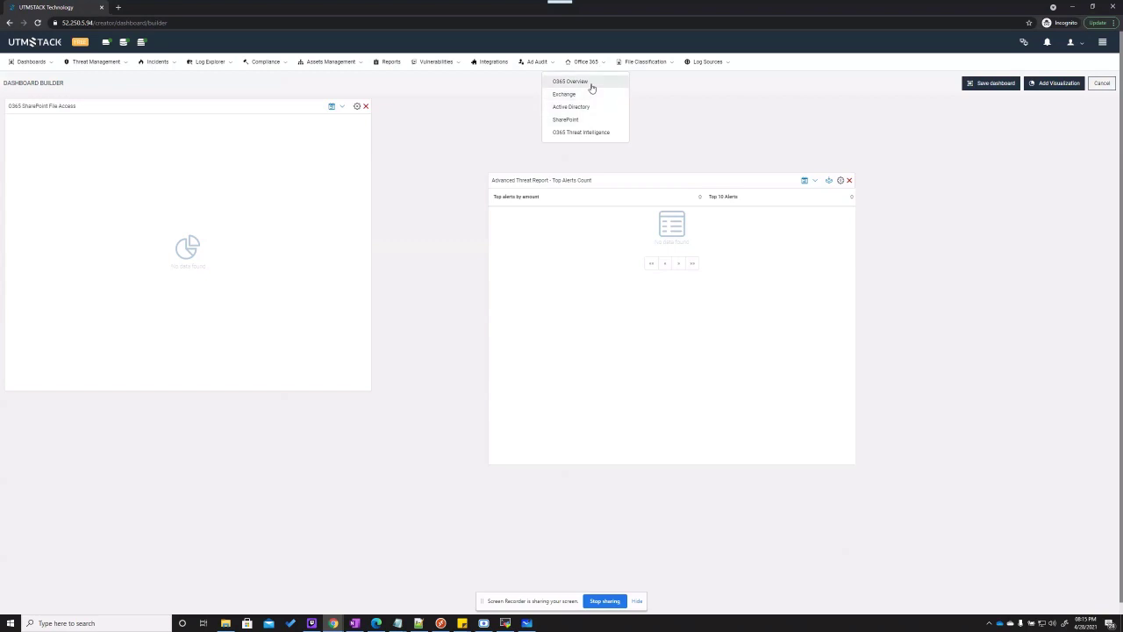
left_click(657, 68)
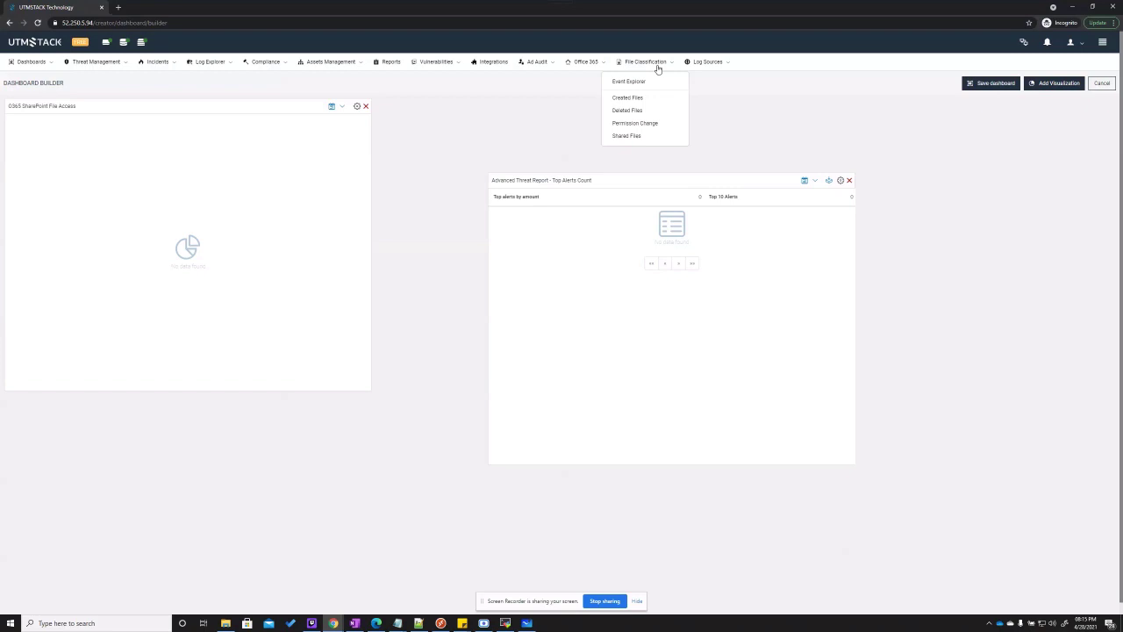
mouse_move(699, 68)
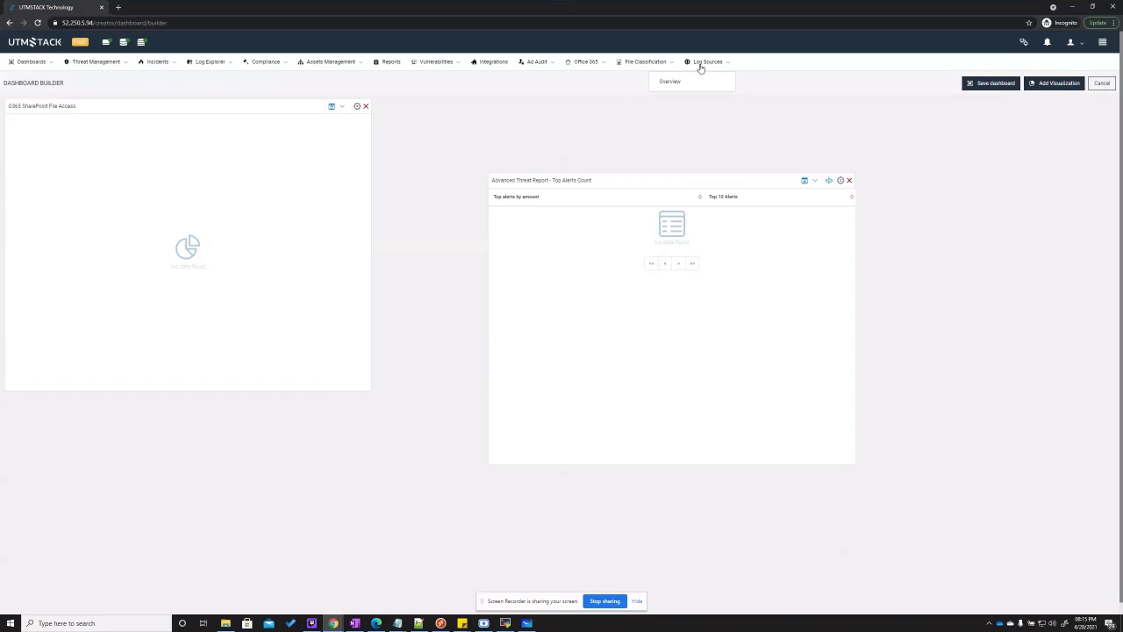
Open Integrations and show the Windows Agent installation guide.
left_click(484, 65)
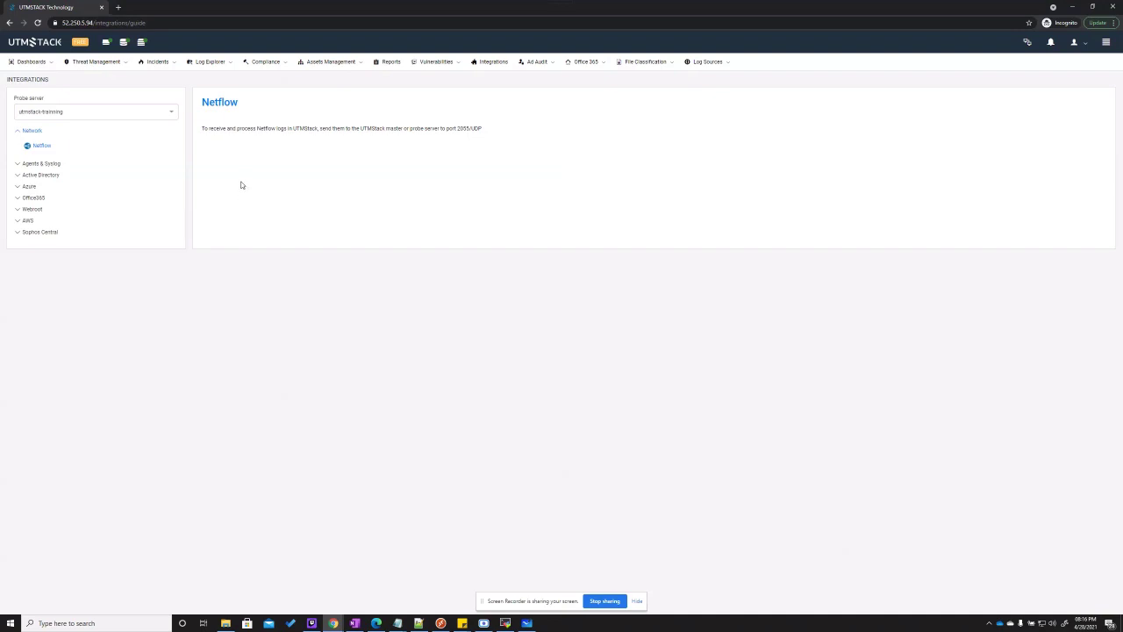
left_click(54, 165)
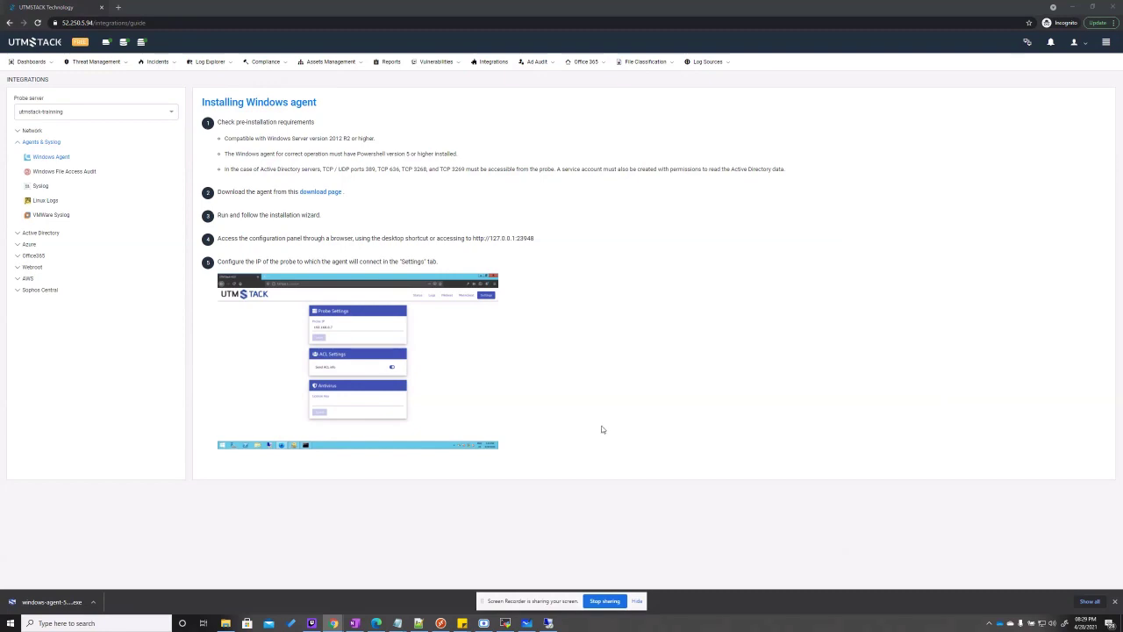
Open the v5.5.0 Windows agent release on GitHub, then maximize the remote server session.
left_click(317, 193)
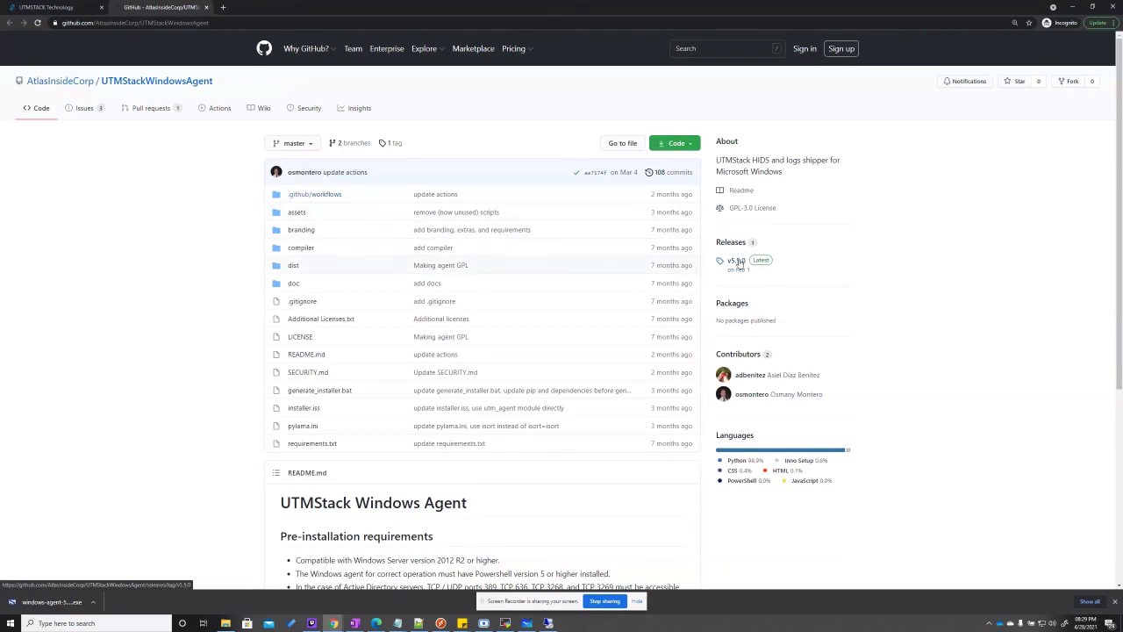
left_click(738, 262)
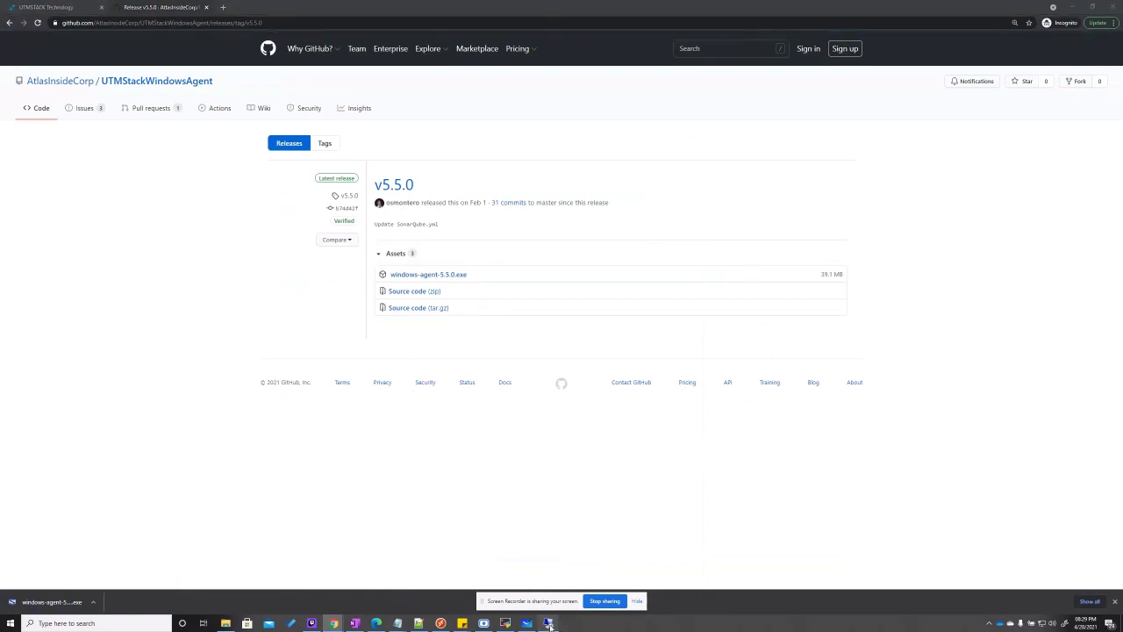
key("alt+Tab")
double_click(561, 140)
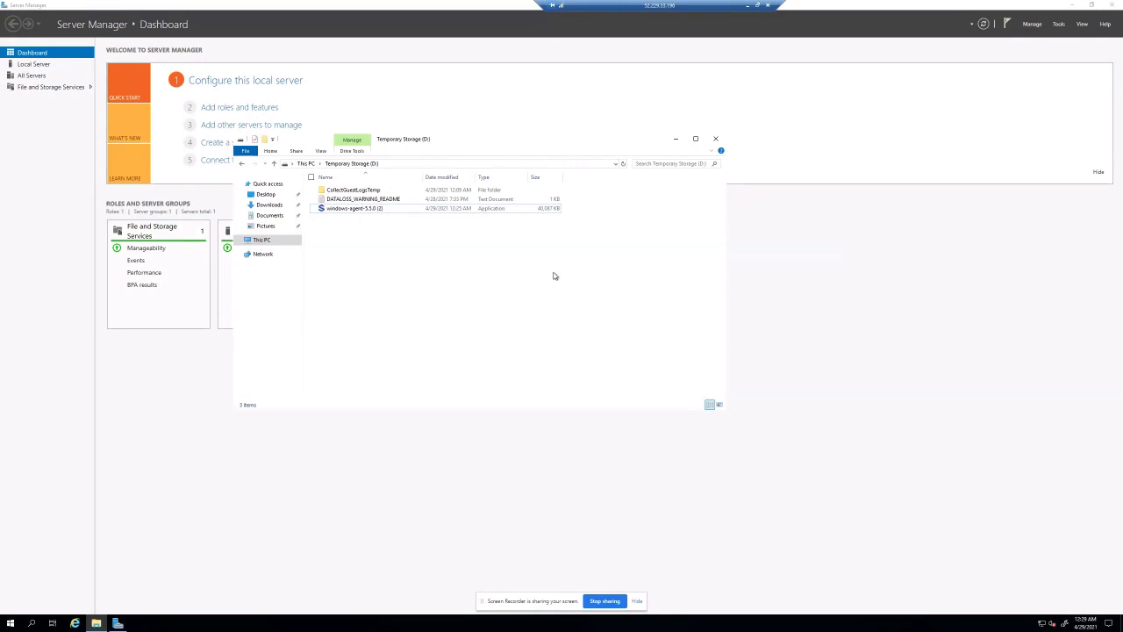
Install UTM Stack 5.5.0 from windows-agent-5.5.0.exe, accepting the license and launching it at finish.
left_click(365, 209)
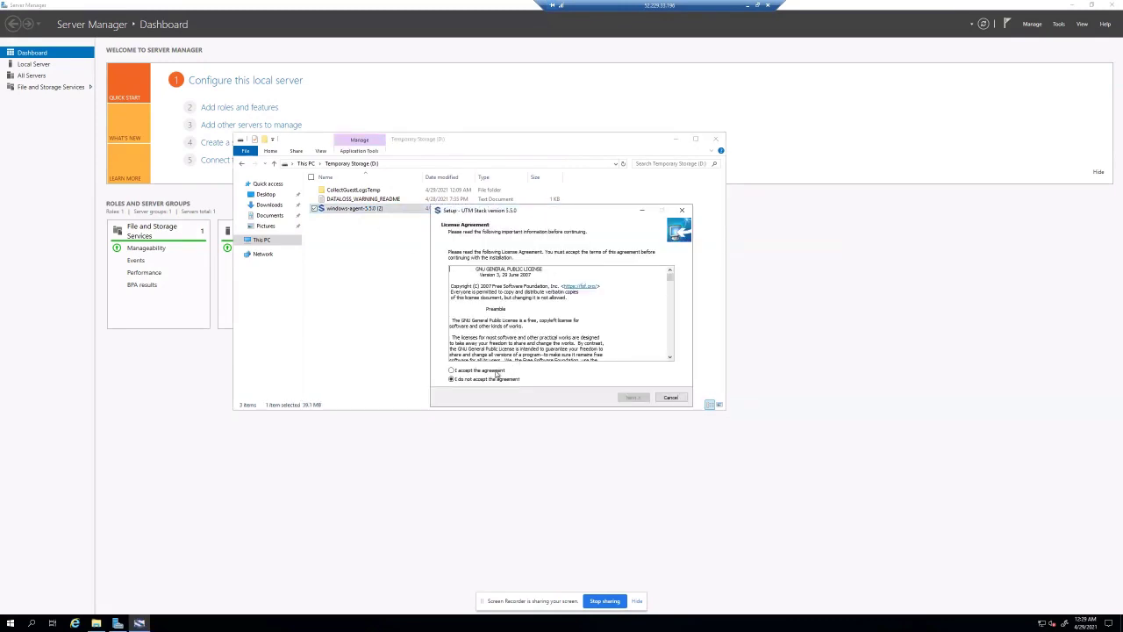
left_click(634, 397)
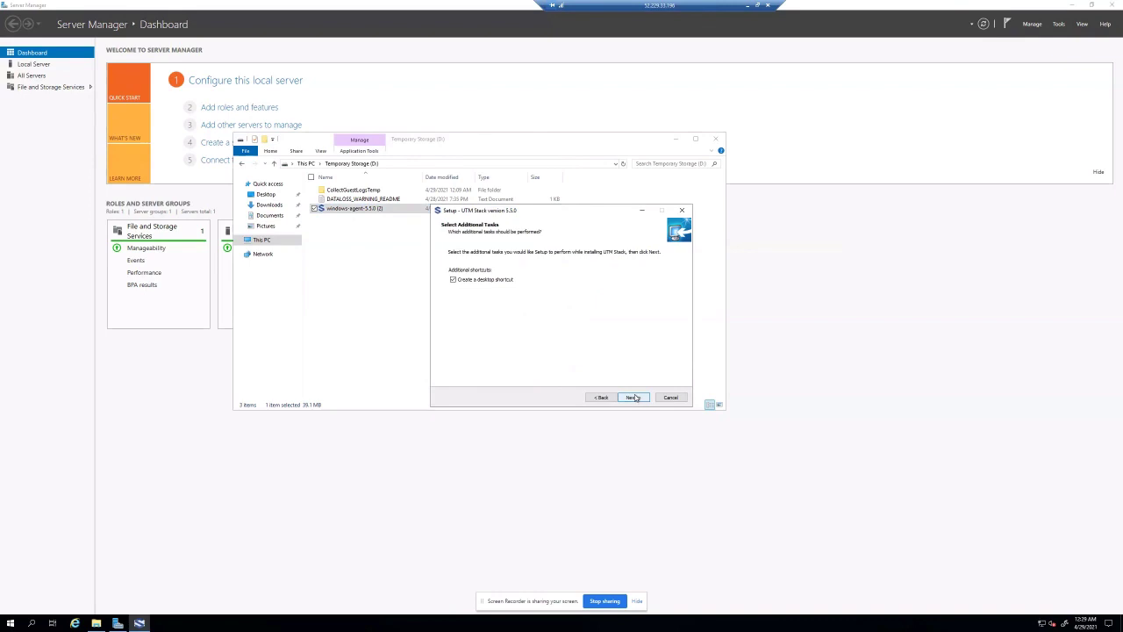
left_click(633, 398)
left_click(634, 397)
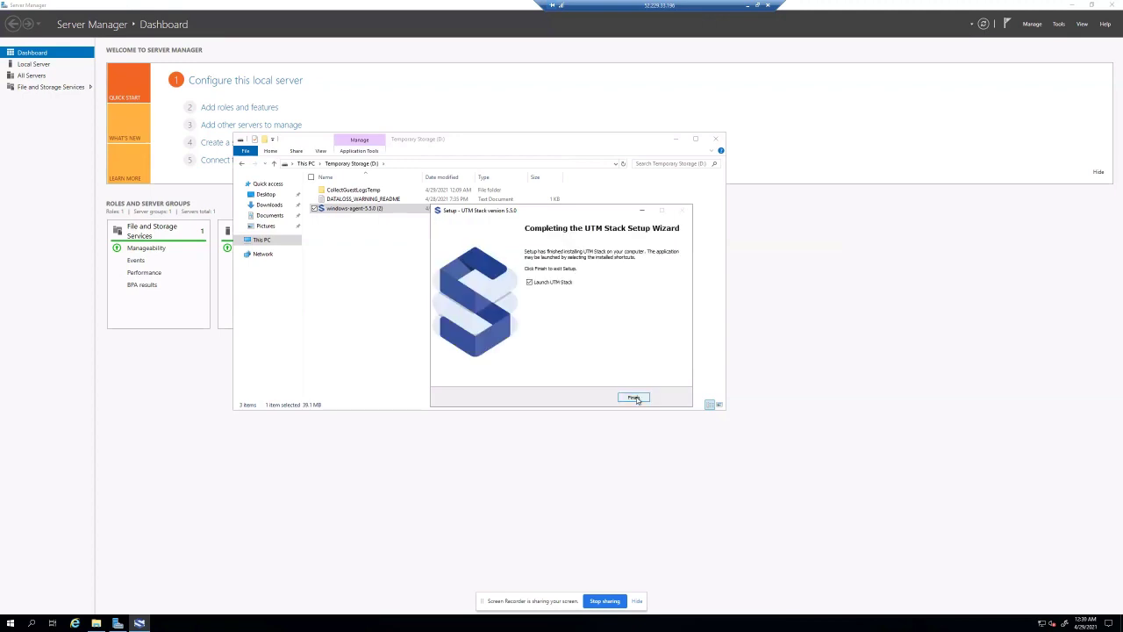
left_click(633, 397)
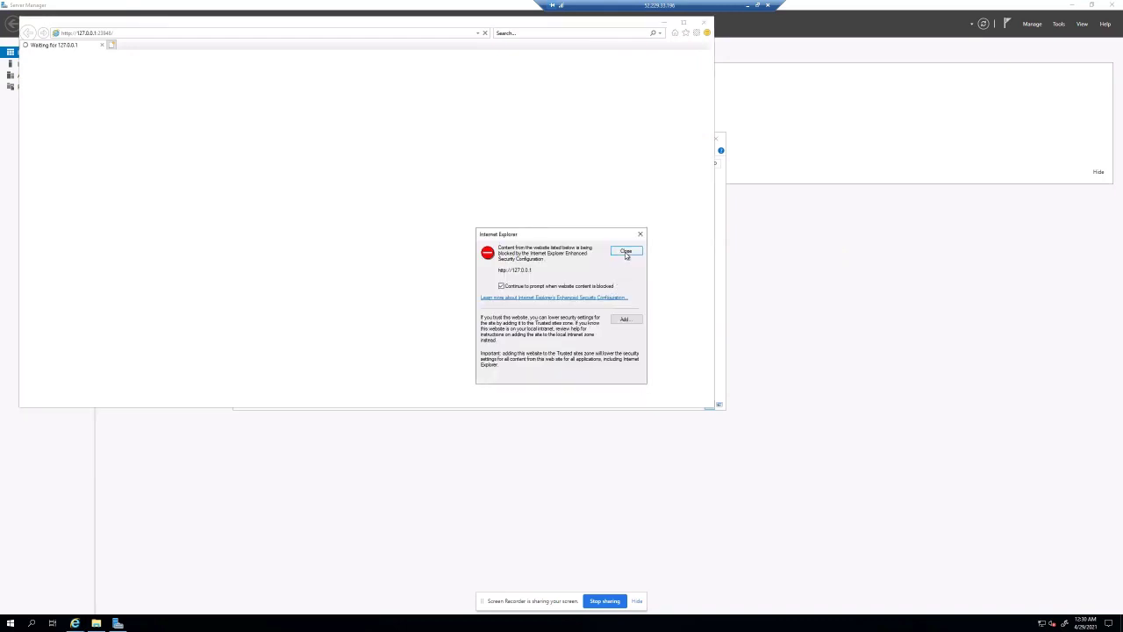
left_click(625, 319)
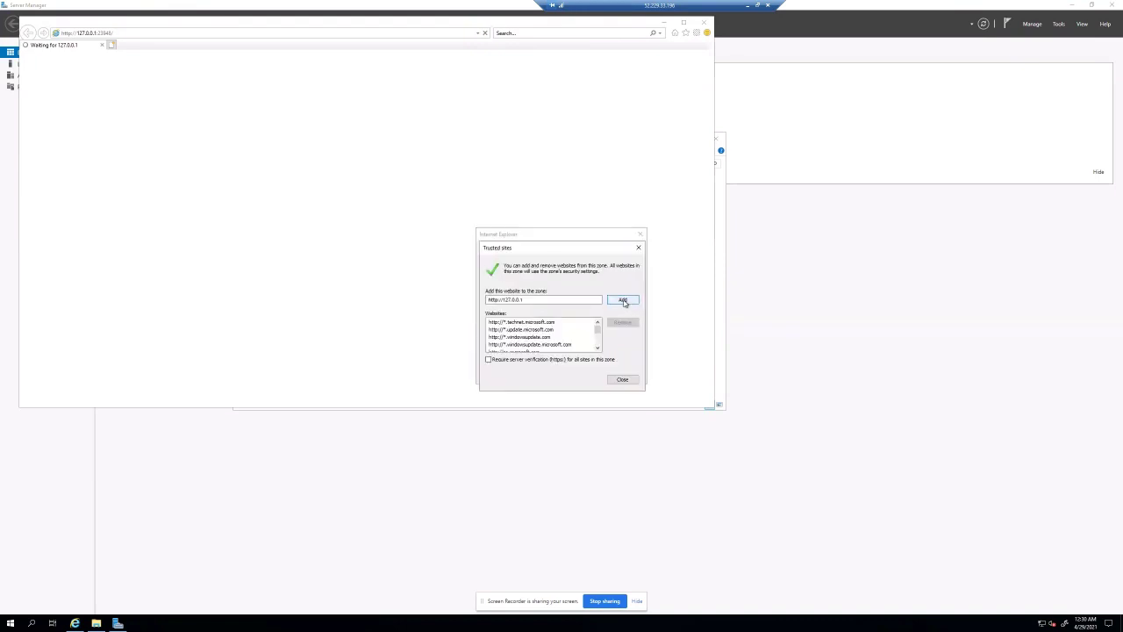
left_click(623, 301)
left_click(625, 379)
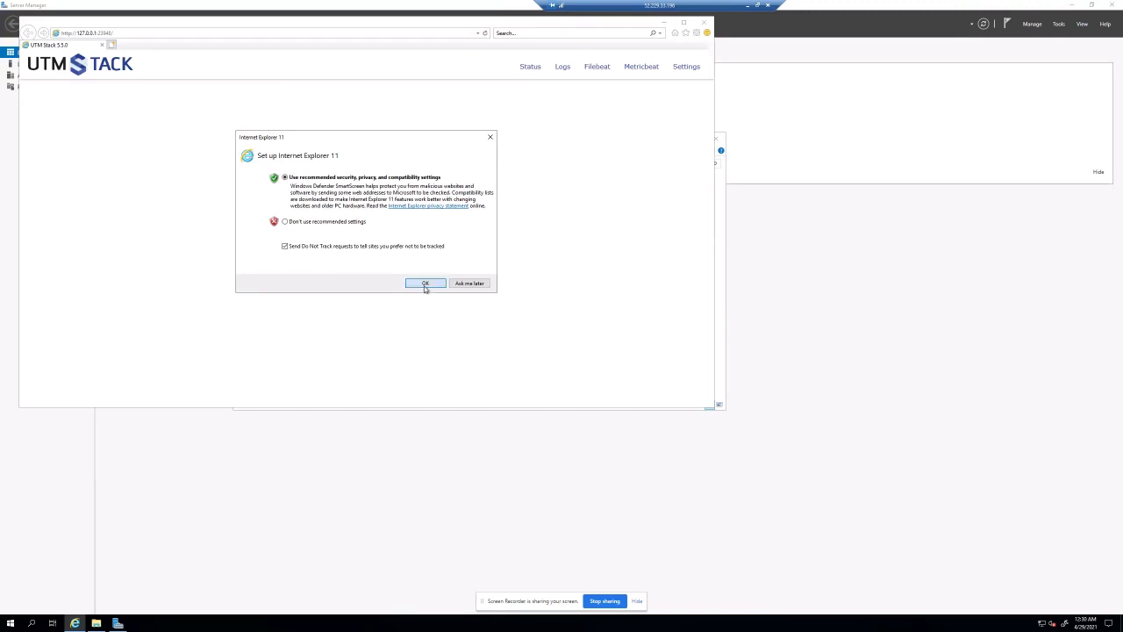
left_click(425, 284)
left_click(641, 233)
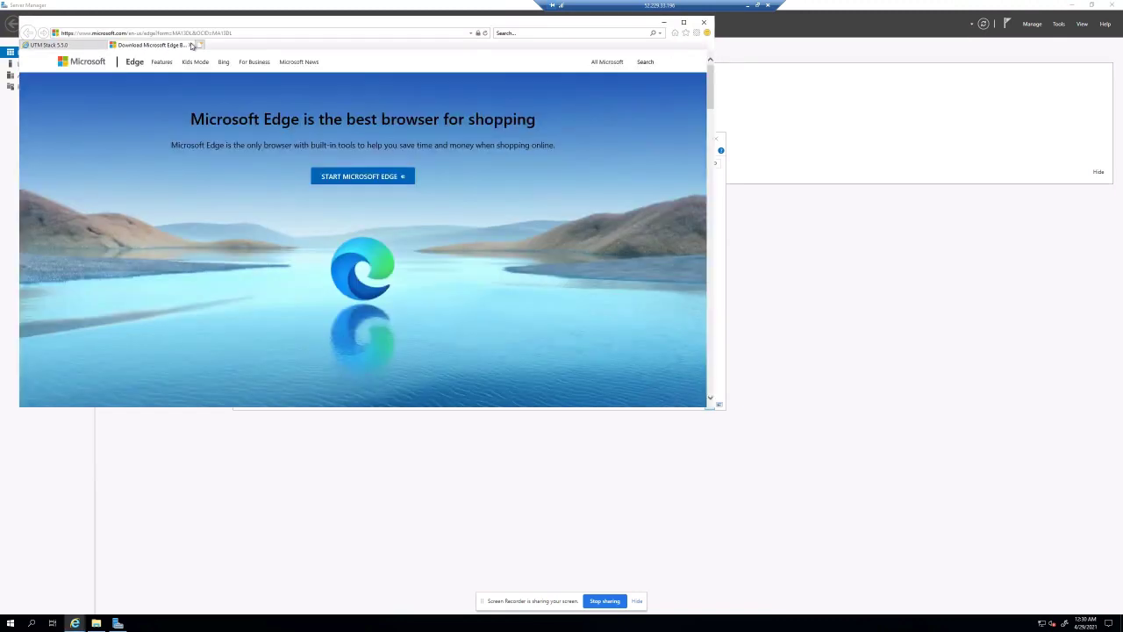
Dismiss the blocked-content and security alerts and move the agent window aside.
left_click(87, 45)
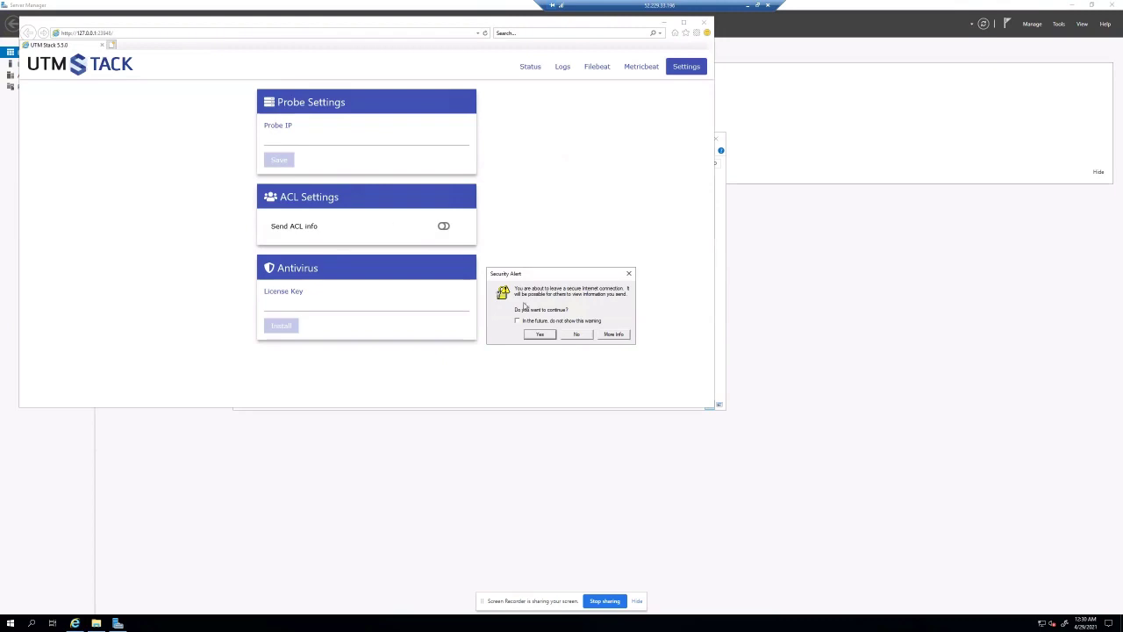
left_click(542, 334)
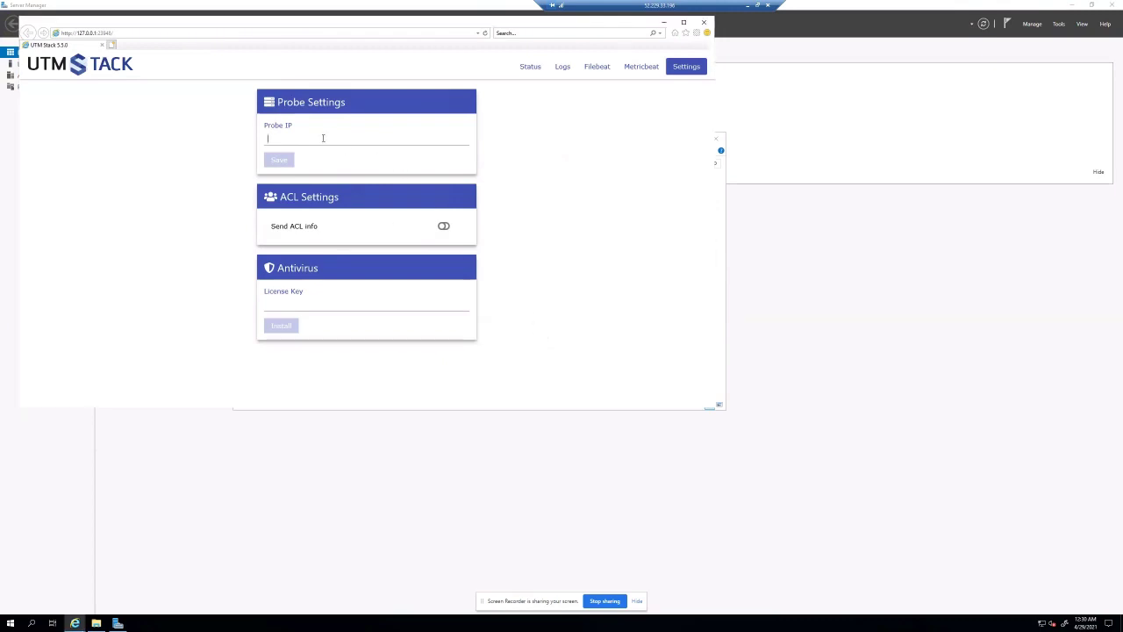
left_click_drag(325, 32, 484, 76)
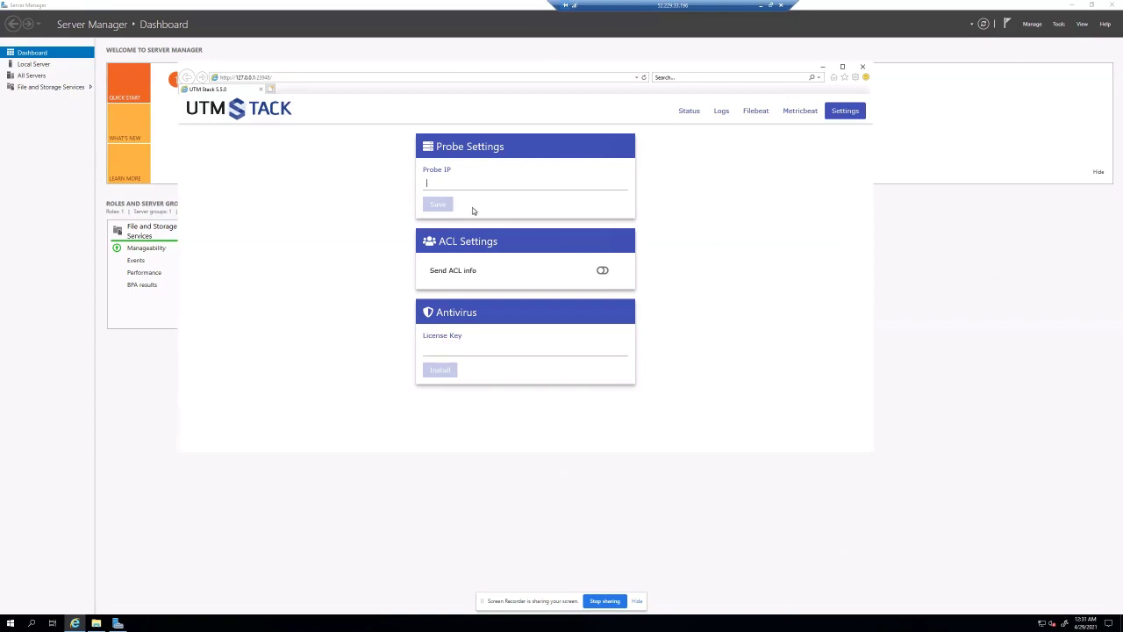
Set the Probe IP to 10.2.0.4, save it, and view the agent's Status page.
type("10.2.0.4")
left_click(440, 204)
left_click(720, 112)
left_click(690, 112)
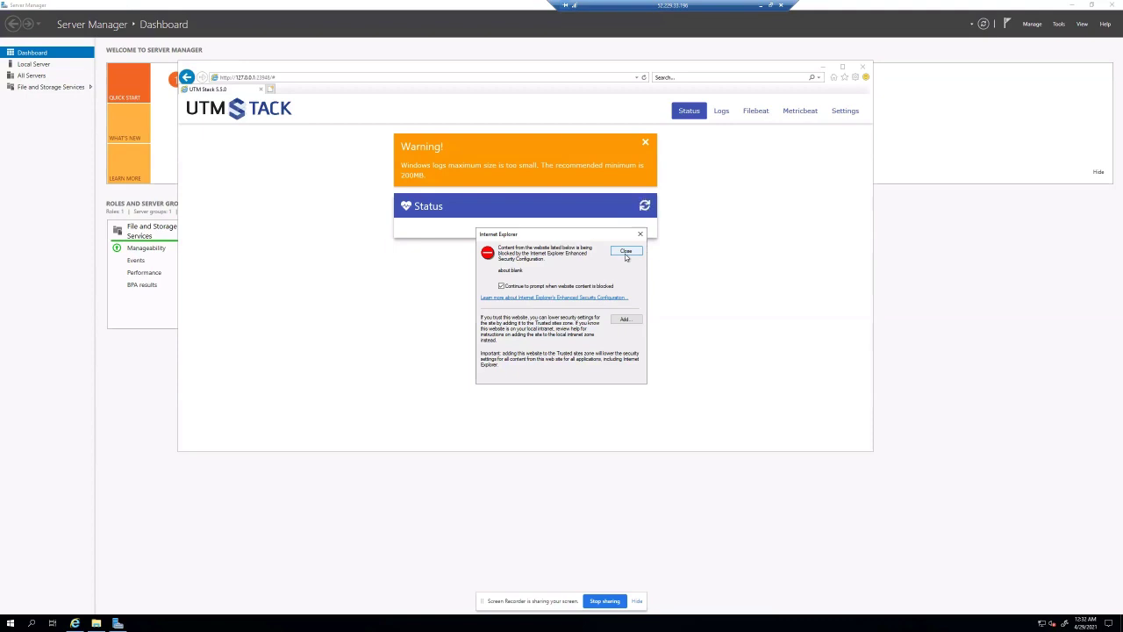
Close the blocked-content dialog so the agent Status panel finishes loading.
left_click(626, 254)
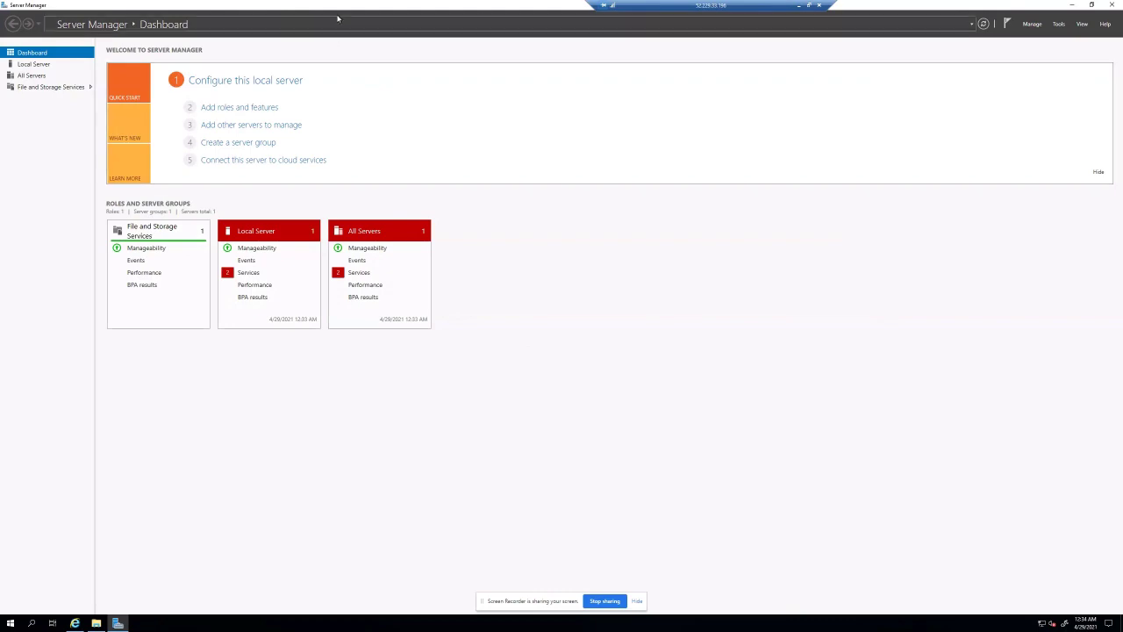
Minimize the remote session and open the Threat Management > Alerts list.
left_click(798, 5)
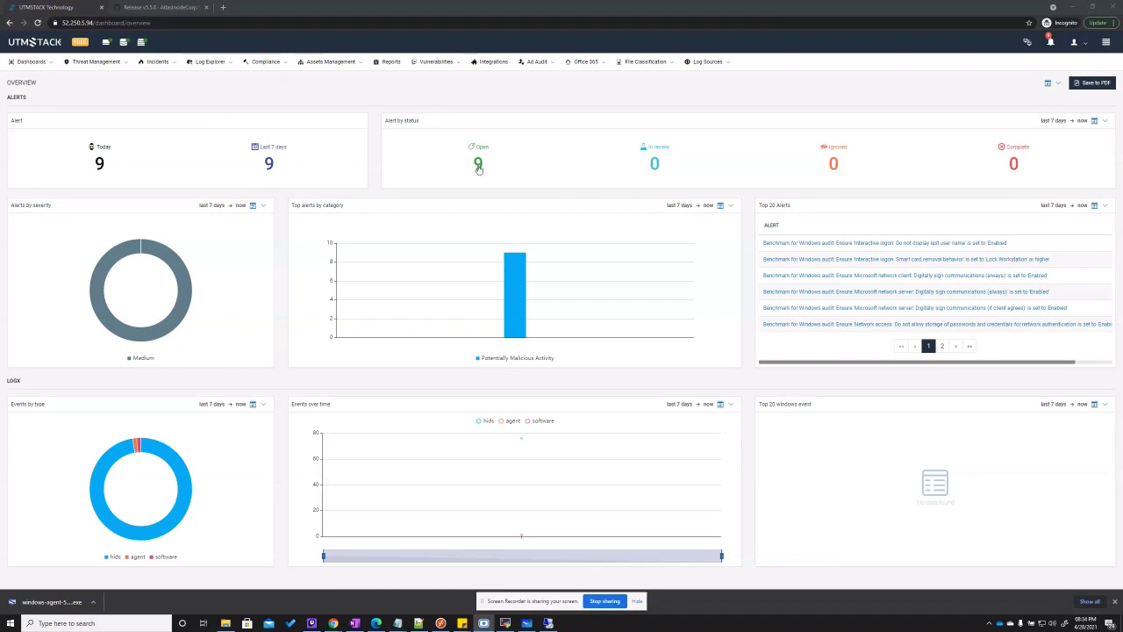
left_click(84, 63)
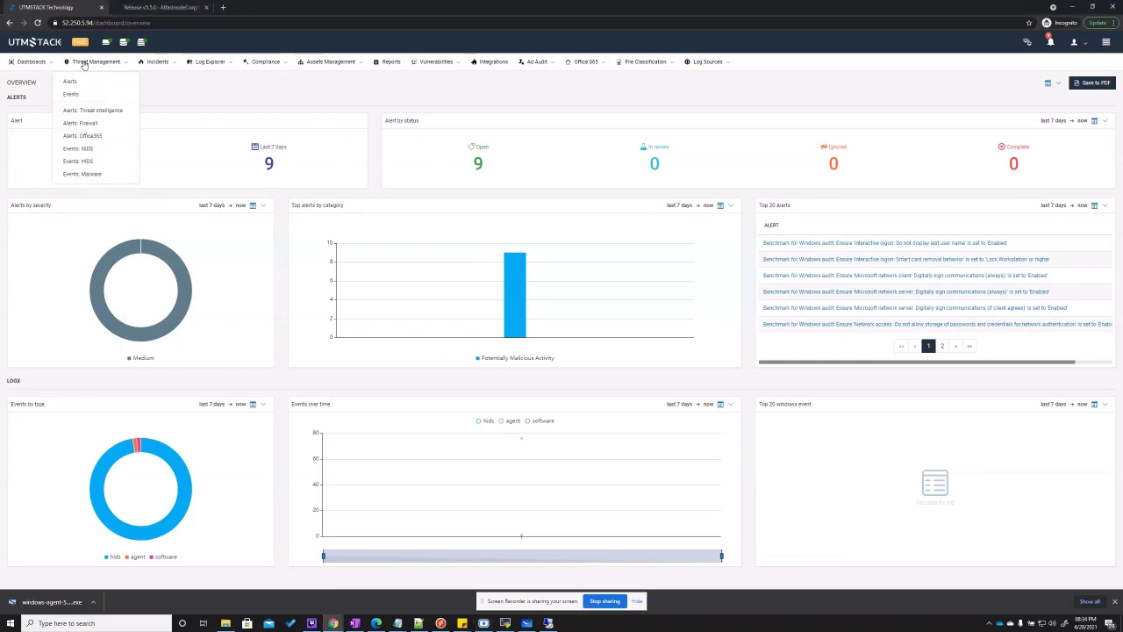
left_click(75, 81)
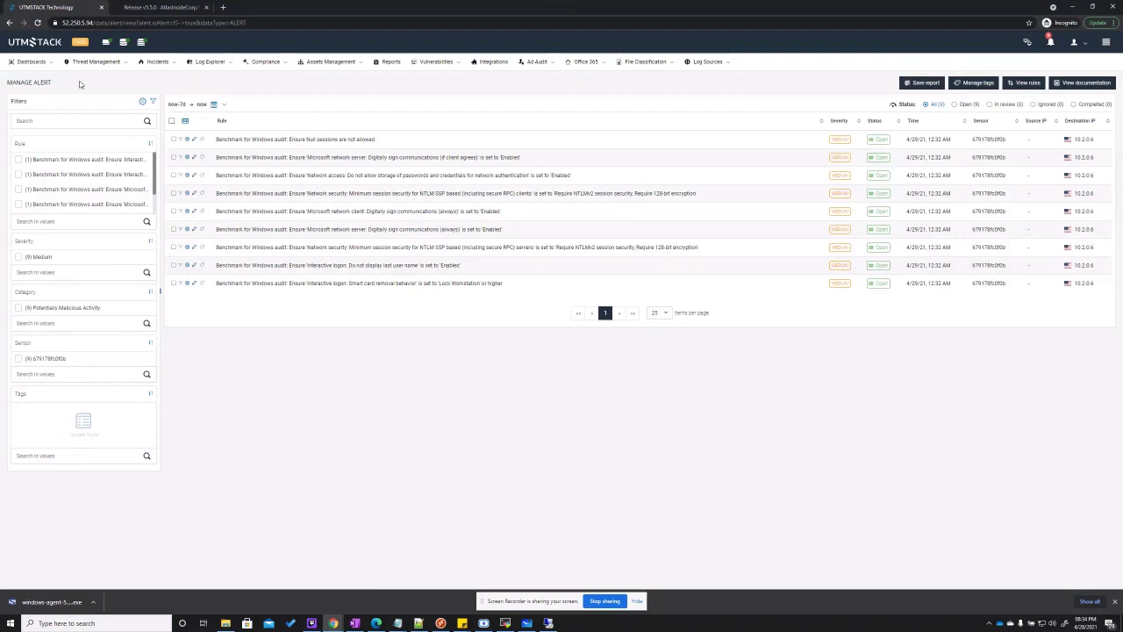
Inspect the second alert's raw log, close its panel, and go back to Overview.
left_click(349, 158)
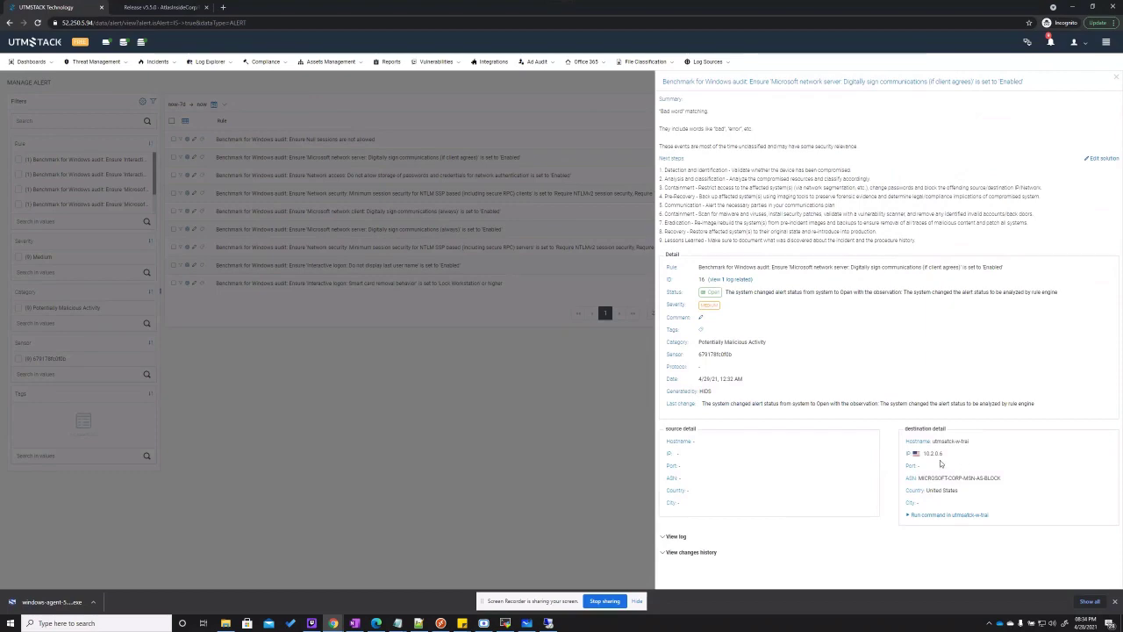
left_click(676, 536)
scroll(802, 515, "down", 8)
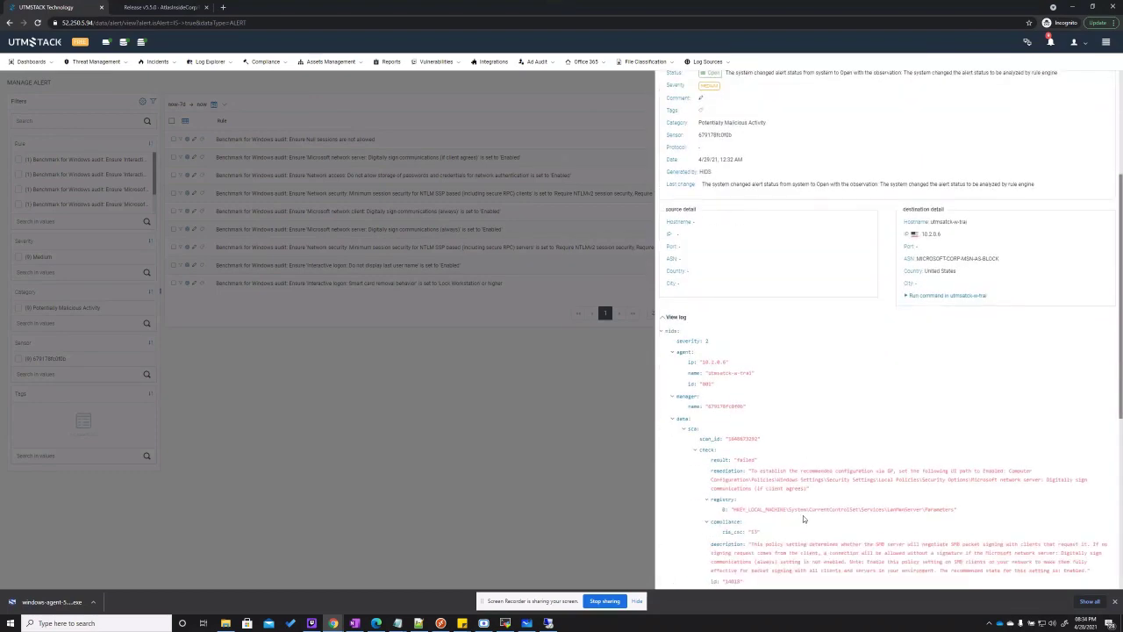
scroll(803, 517, "up", 10)
left_click(511, 468)
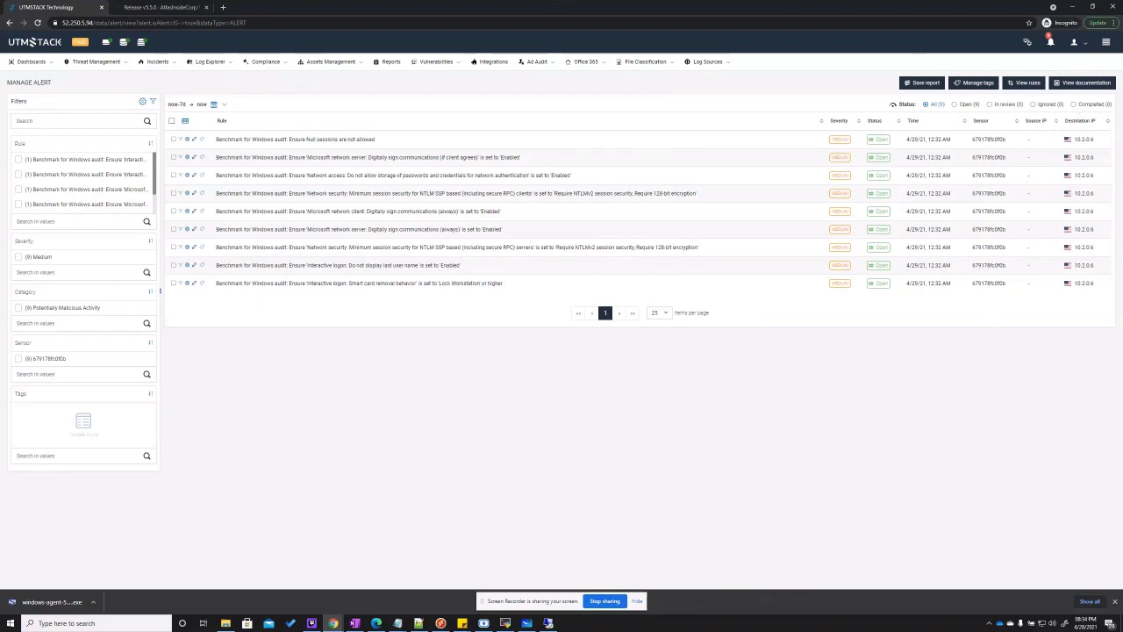
key("alt+Left")
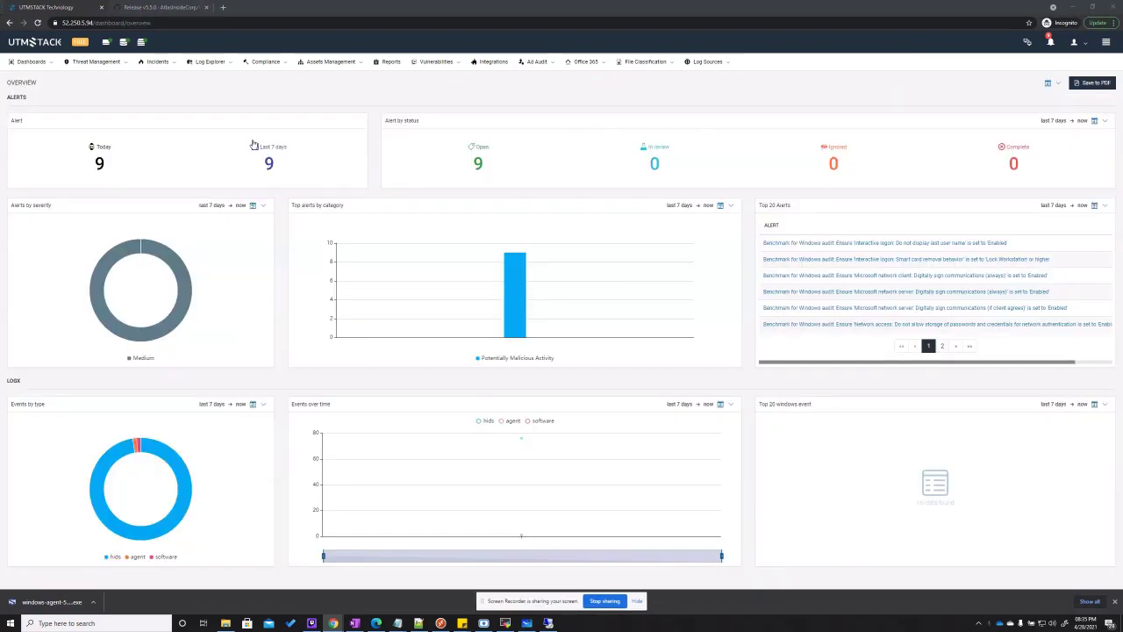
left_click(50, 65)
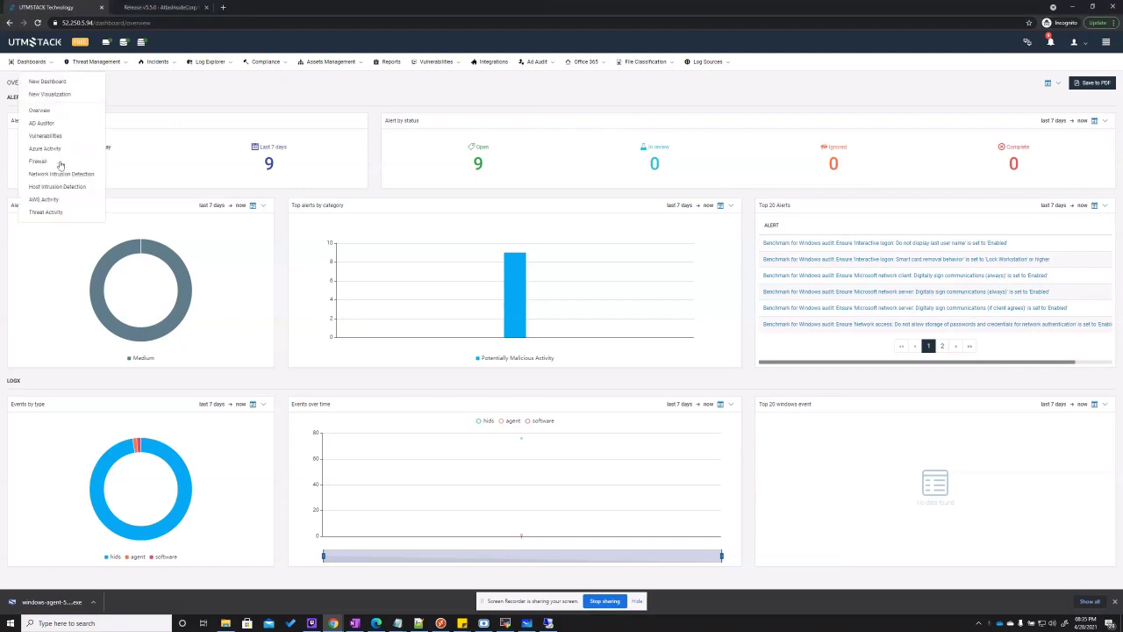
left_click(58, 187)
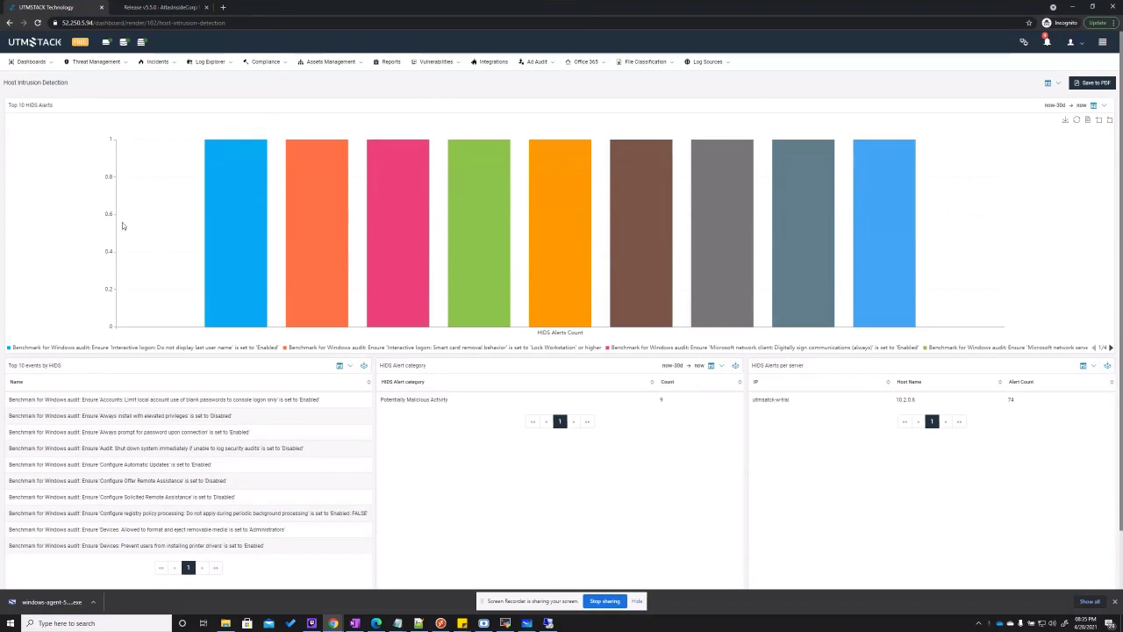
left_click(52, 65)
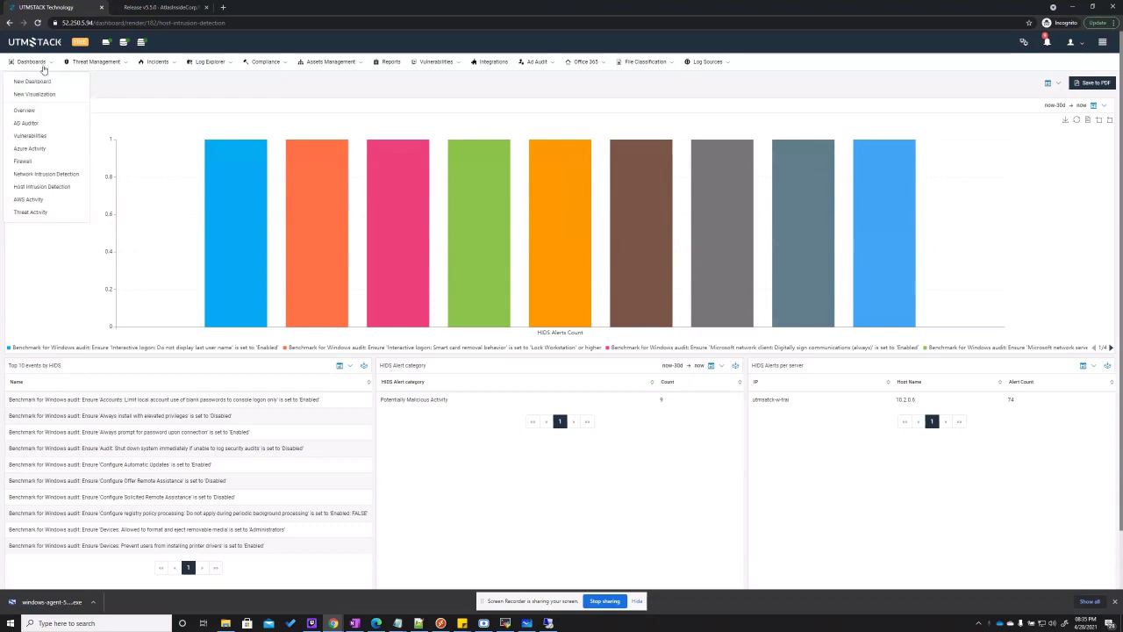
left_click(39, 111)
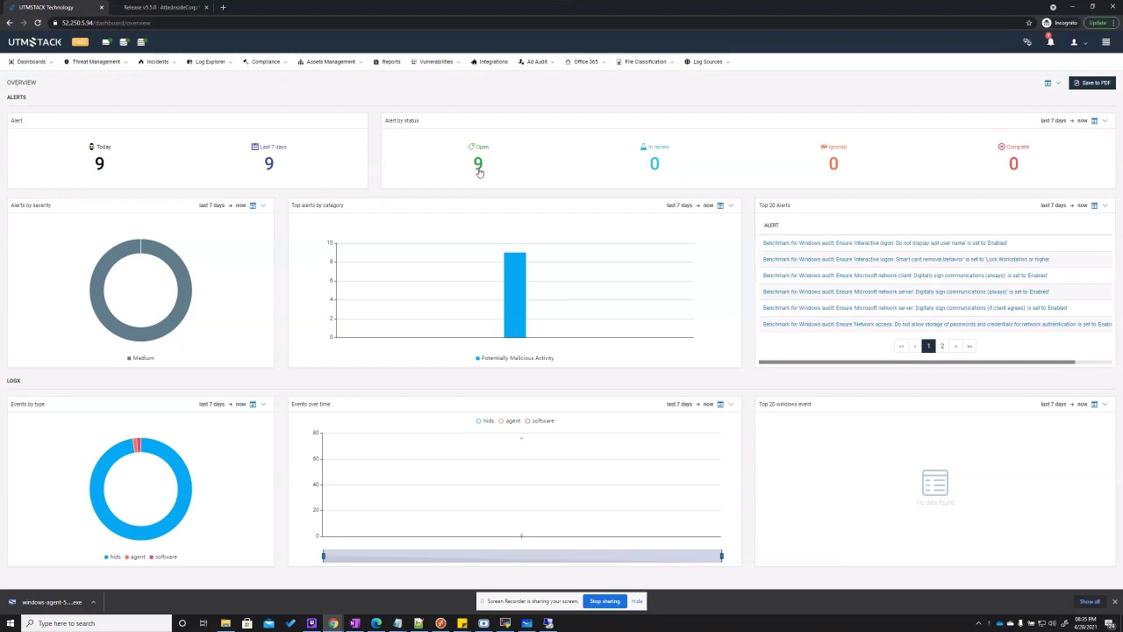
Filter to open alerts, then open Log Sources > Overview showing utmstack-w-trial connected.
left_click(478, 170)
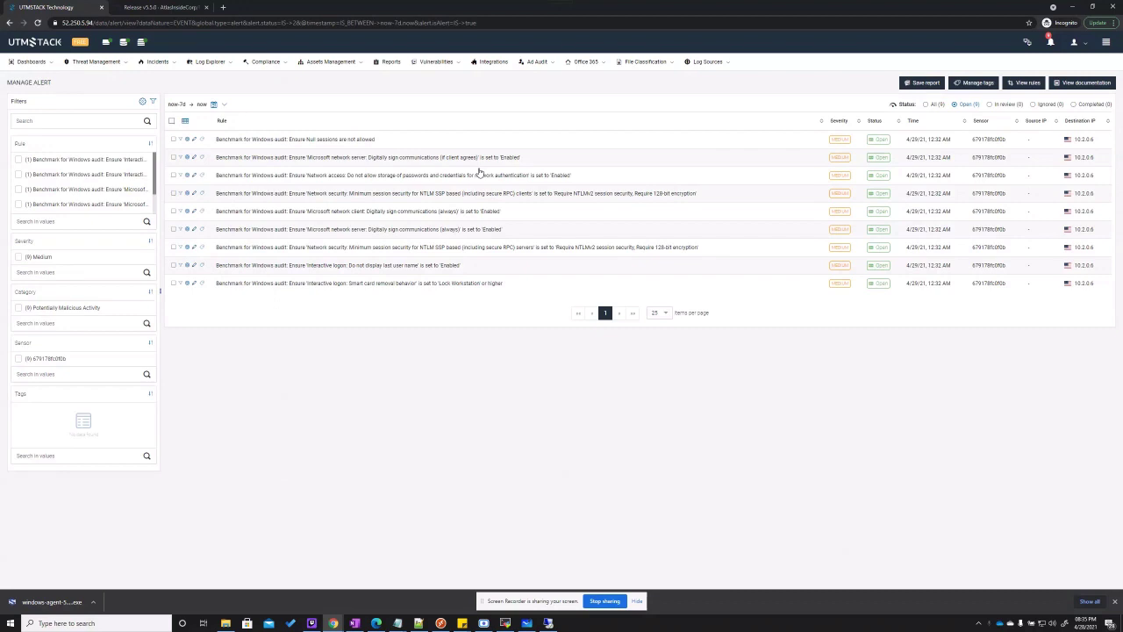
left_click(724, 65)
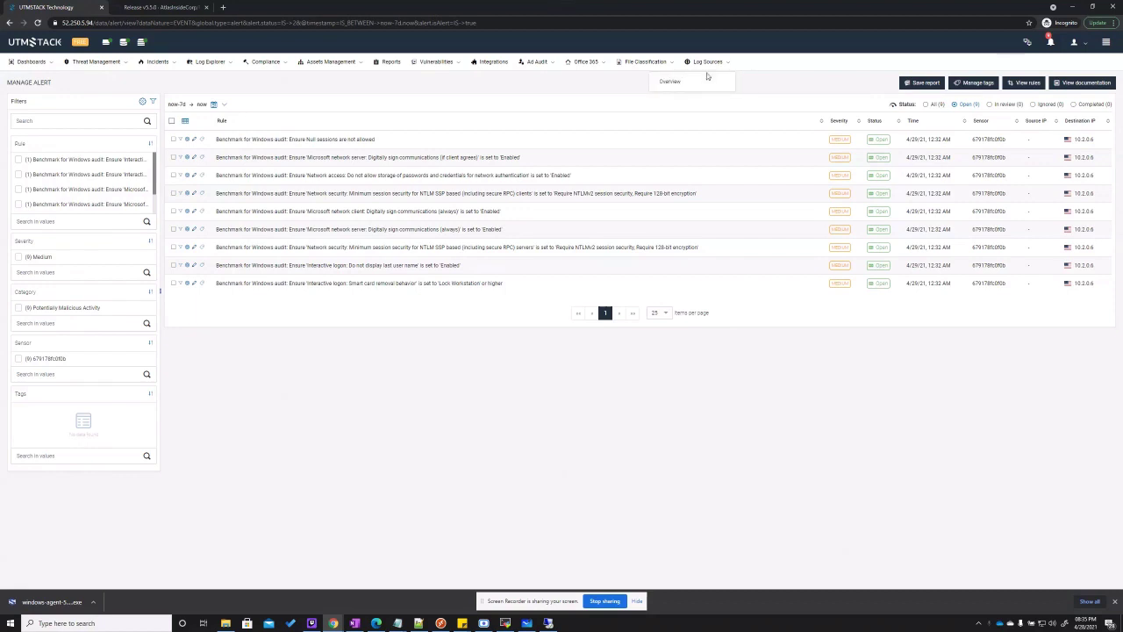
left_click(692, 82)
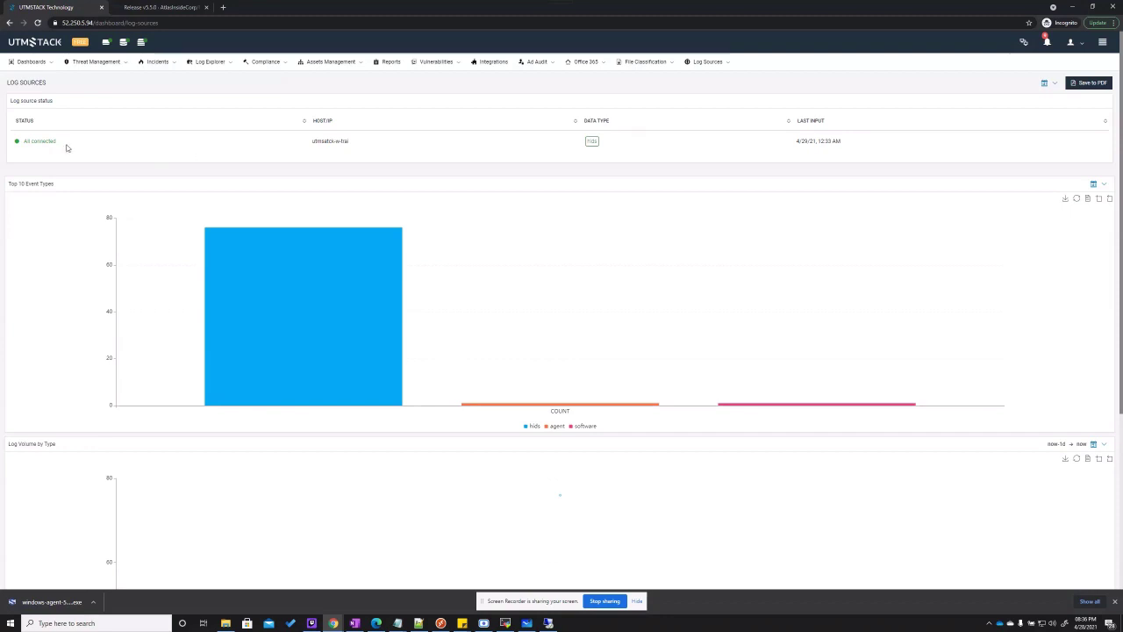
Go to Dashboards > Overview to see the 9 open alerts and hids event charts.
left_click_drag(68, 143, 22, 141)
left_click(40, 148)
key("alt+Tab")
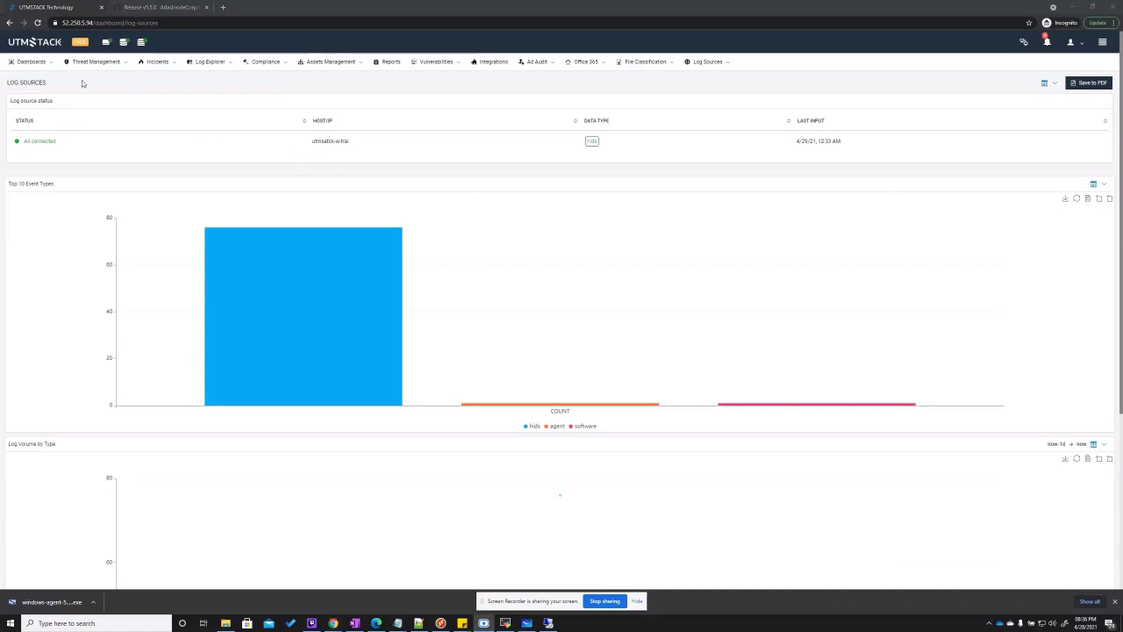
left_click(35, 64)
left_click(38, 111)
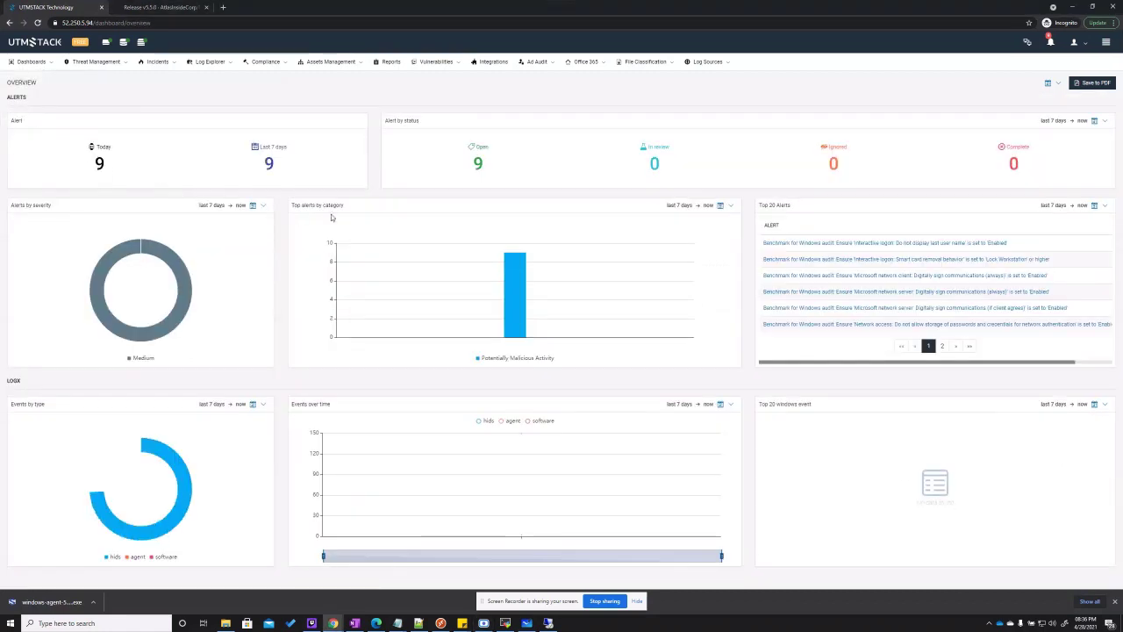